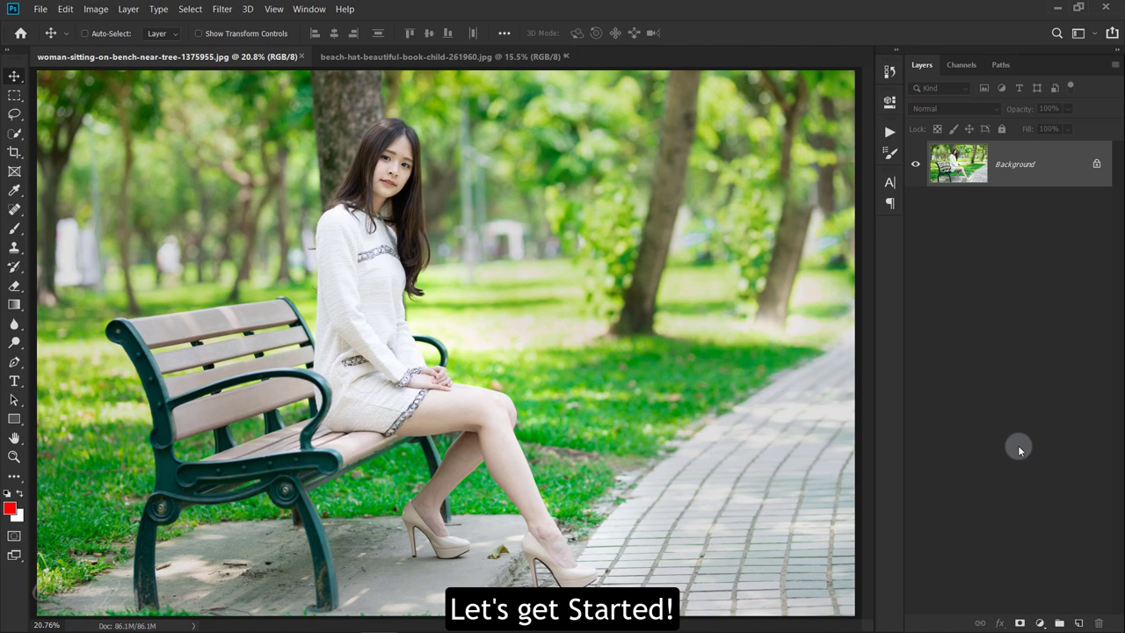
# Add a Gradient Fill layer with both colour stops set to black (000000)
pyautogui.click(1041, 622)
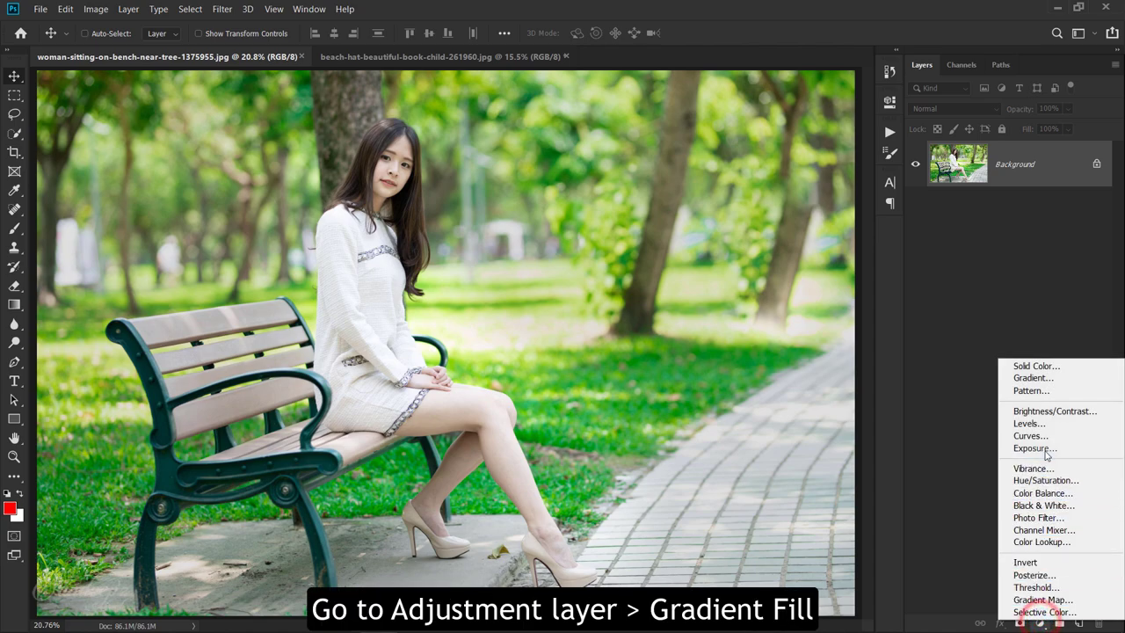
pyautogui.click(1048, 382)
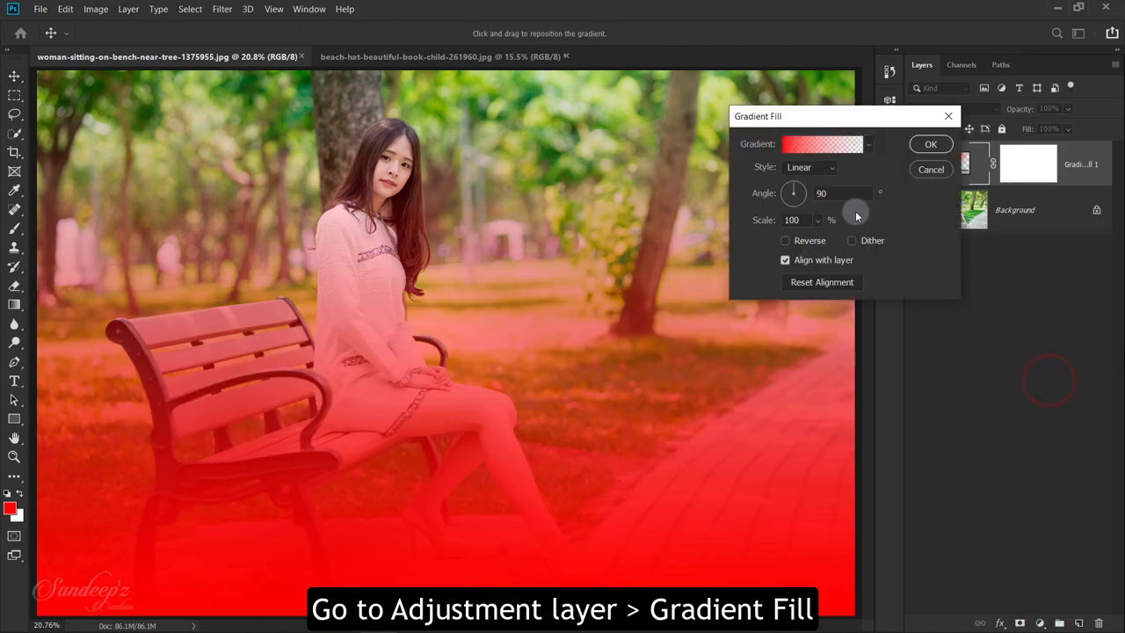
pyautogui.click(797, 146)
pyautogui.click(723, 333)
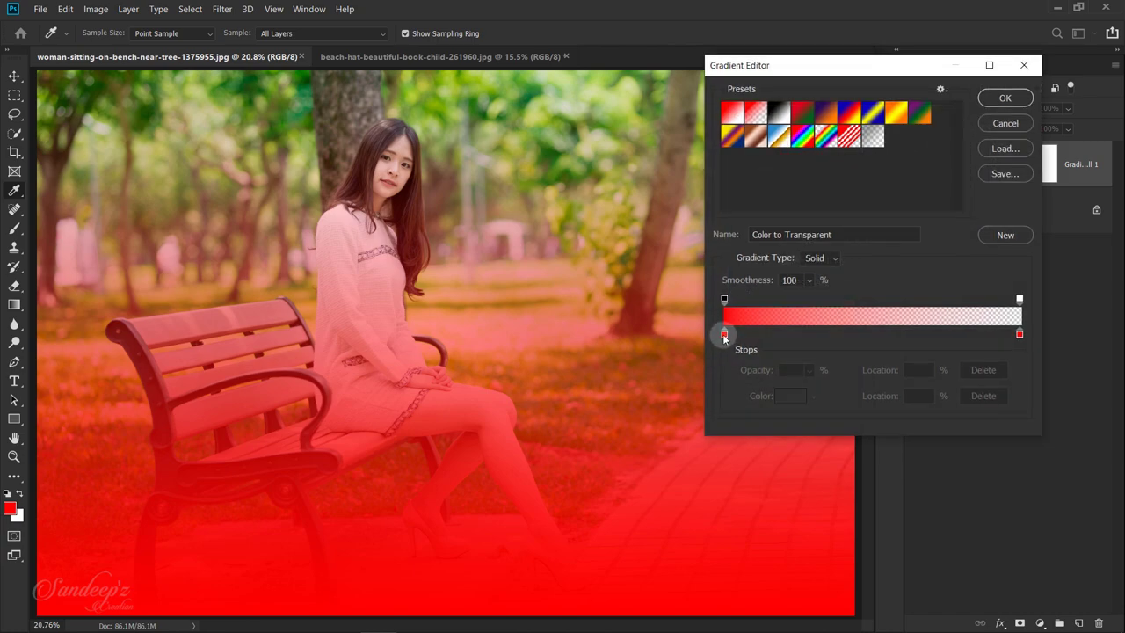
pyautogui.click(791, 396)
pyautogui.write('000000')
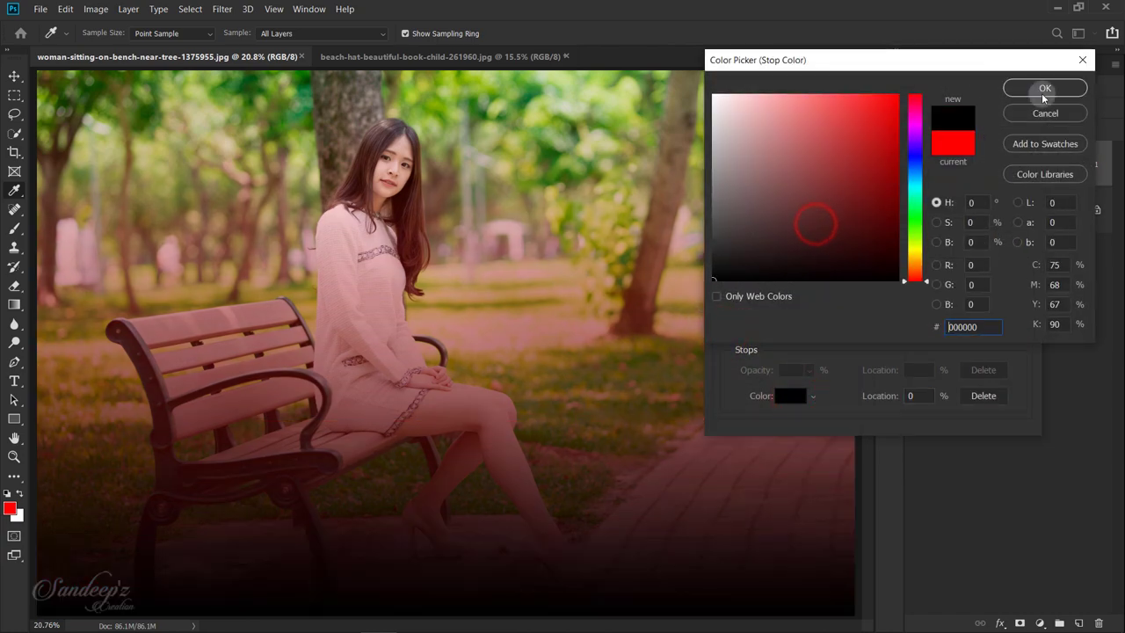
pyautogui.click(1043, 89)
pyautogui.click(1019, 334)
pyautogui.click(789, 396)
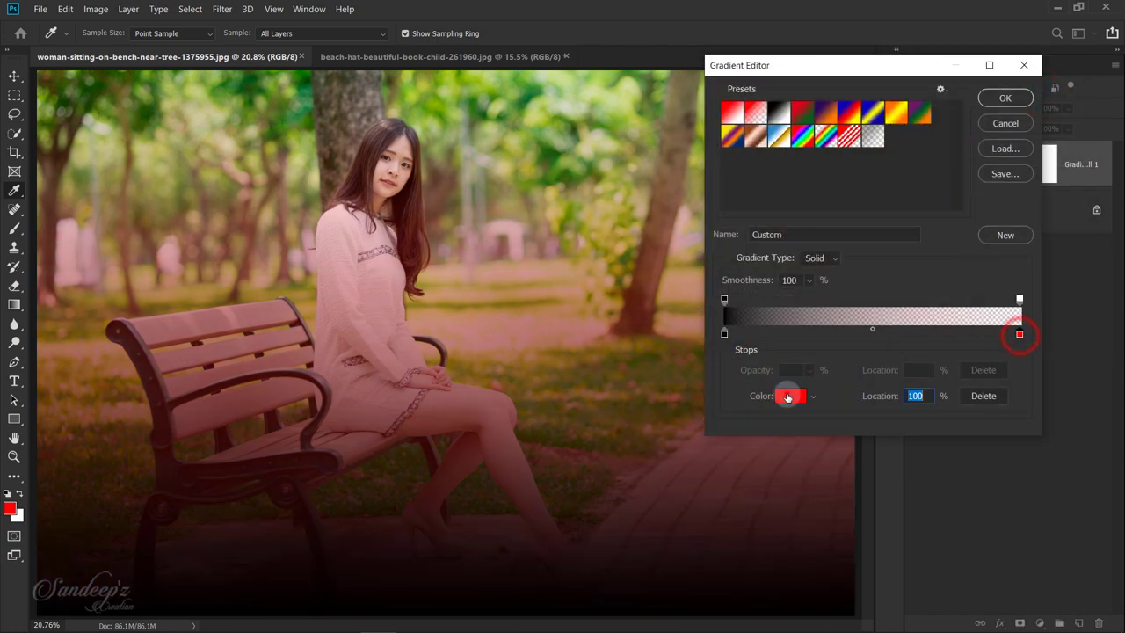
pyautogui.write('000000')
pyautogui.click(1045, 88)
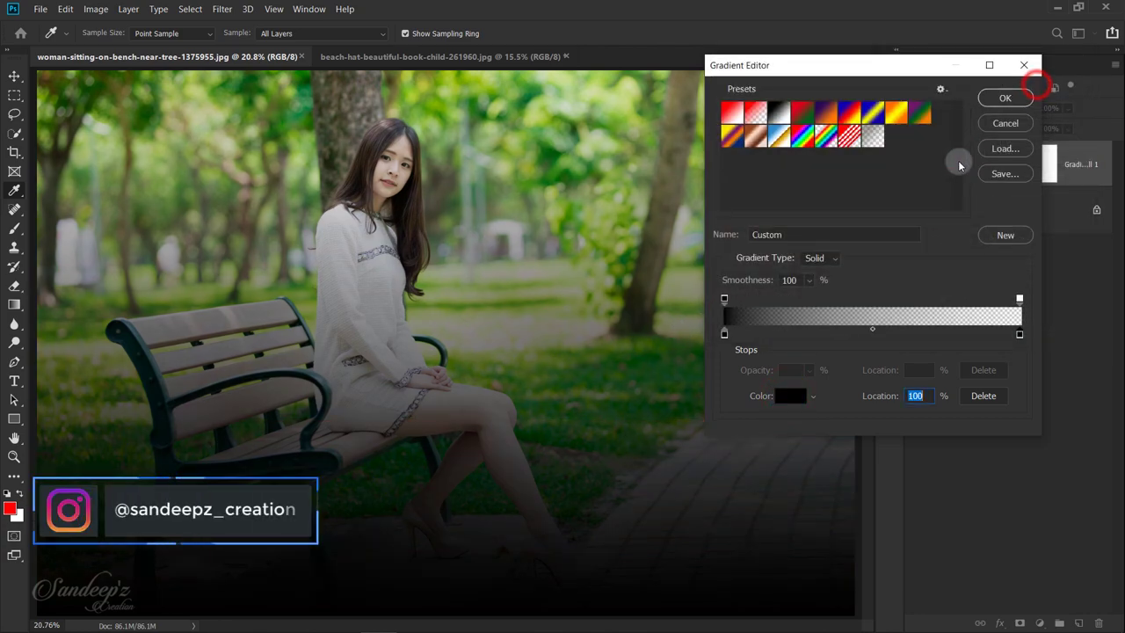
pyautogui.click(1005, 93)
# Make the gradient radial and reversed, and enlarge its scale to about 396%
pyautogui.click(820, 167)
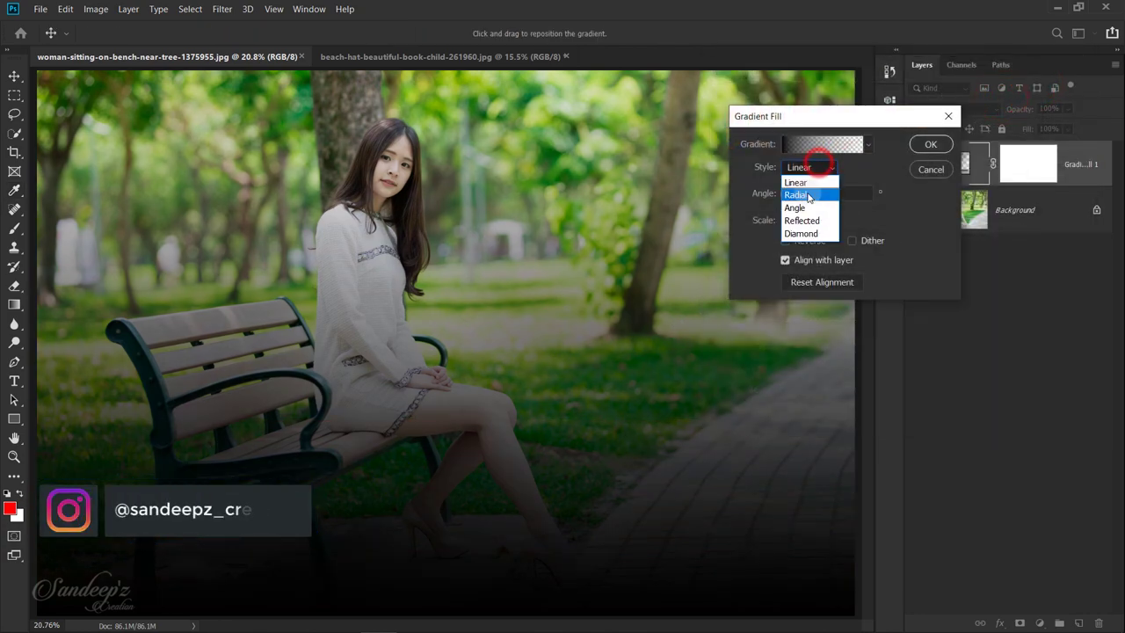
pyautogui.click(805, 190)
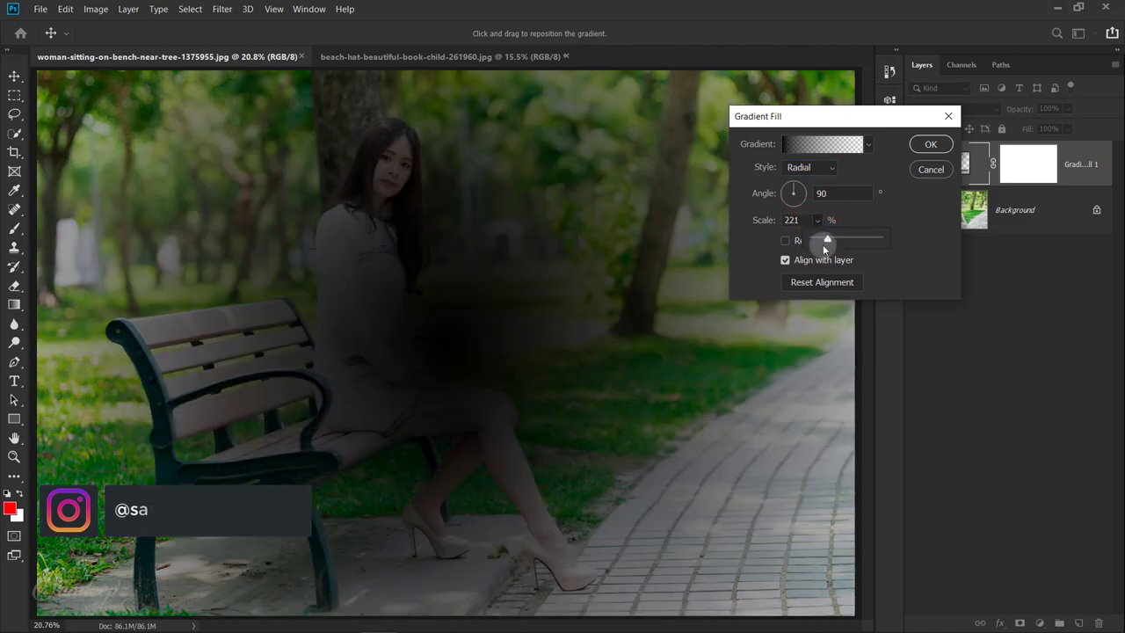
pyautogui.click(784, 240)
pyautogui.click(391, 234)
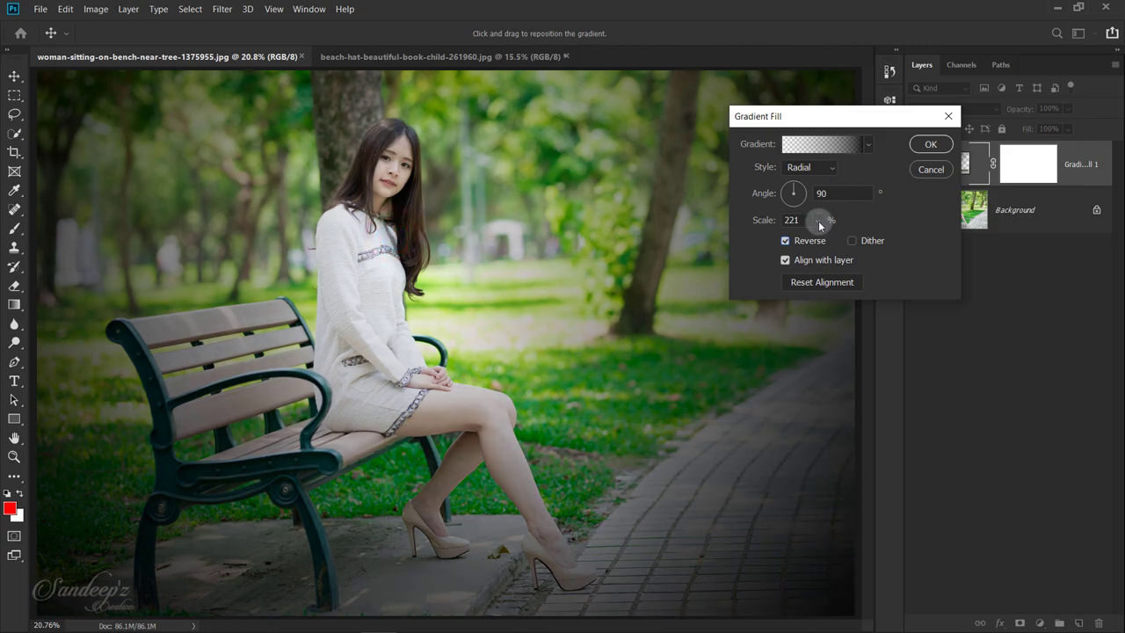
pyautogui.click(817, 221)
pyautogui.moveTo(826, 240); pyautogui.dragTo(834, 241)
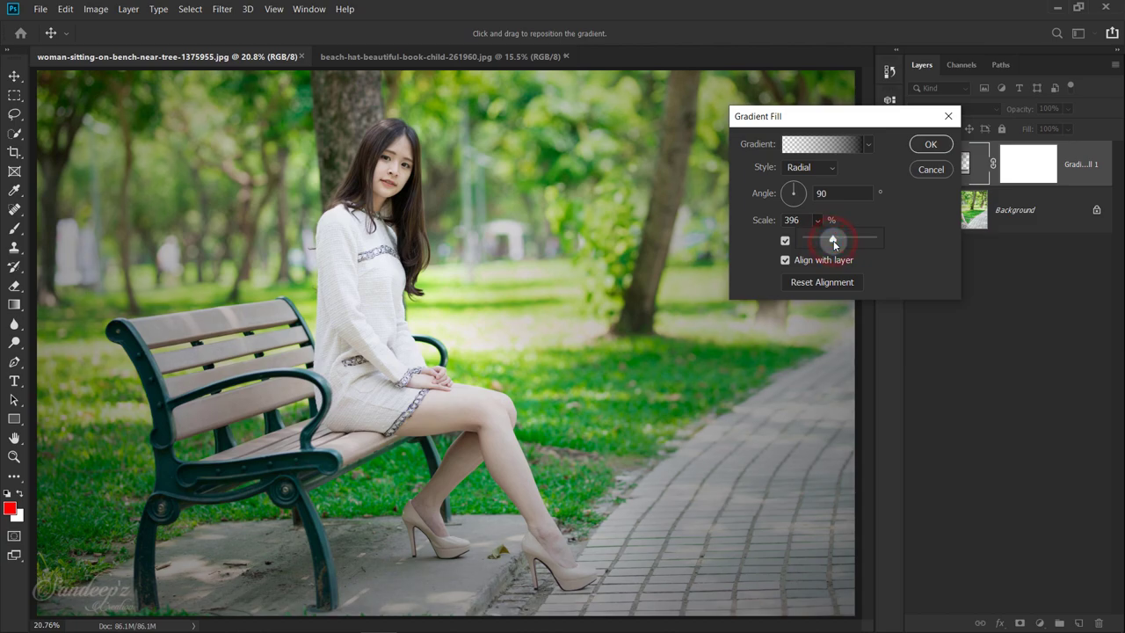
# Accept the vignette fill, compare it on and off, and set opacity to 90%
pyautogui.click(930, 145)
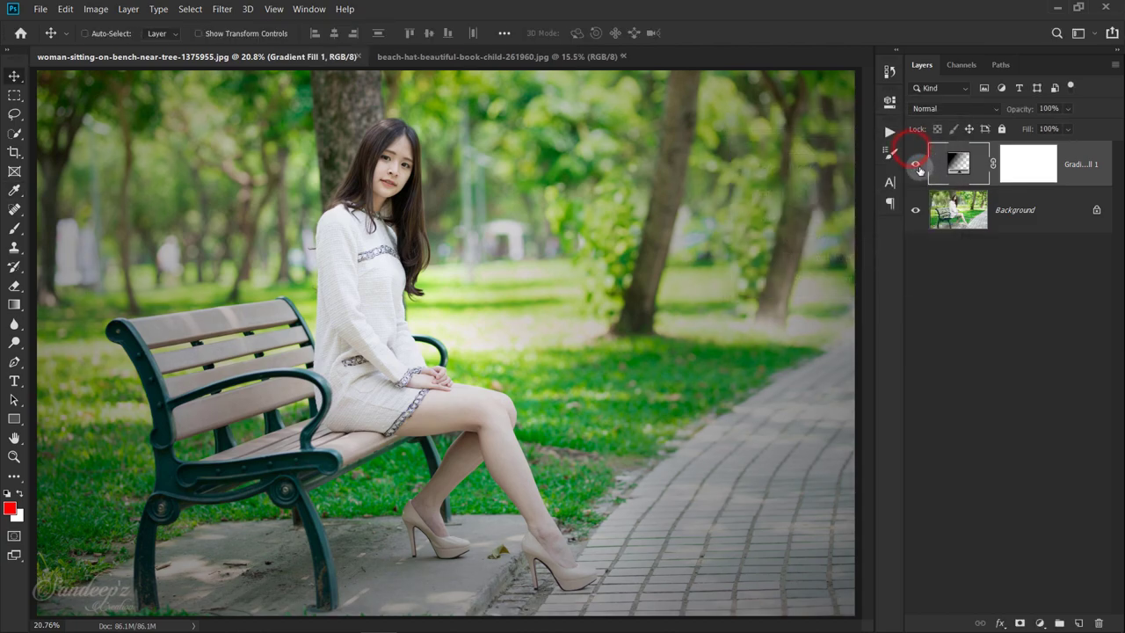
pyautogui.click(918, 167)
pyautogui.click(918, 167)
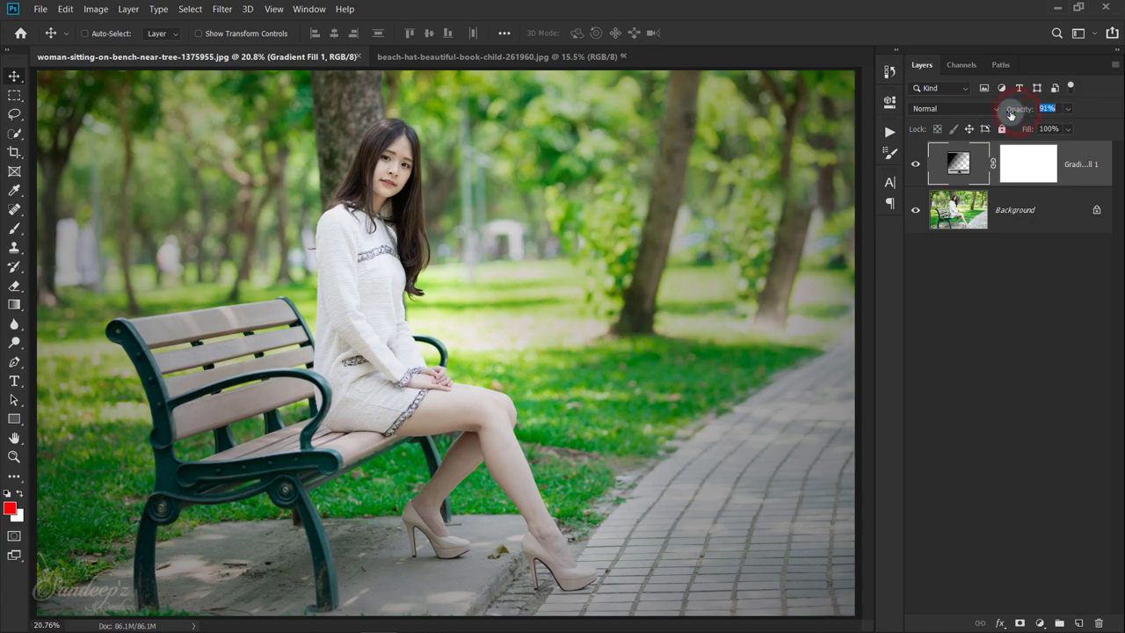
pyautogui.press('Return')
# Add a Channel Mixer layer with Red output set to Red -50, Green +200, Blue -50
pyautogui.click(1038, 621)
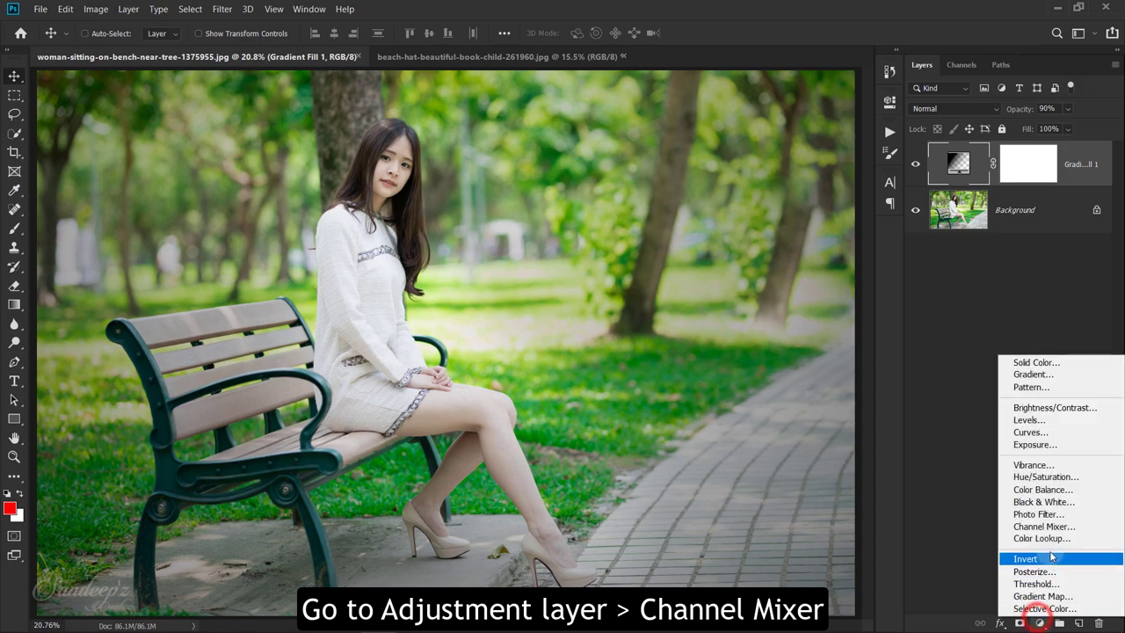
pyautogui.click(1053, 529)
pyautogui.click(795, 160)
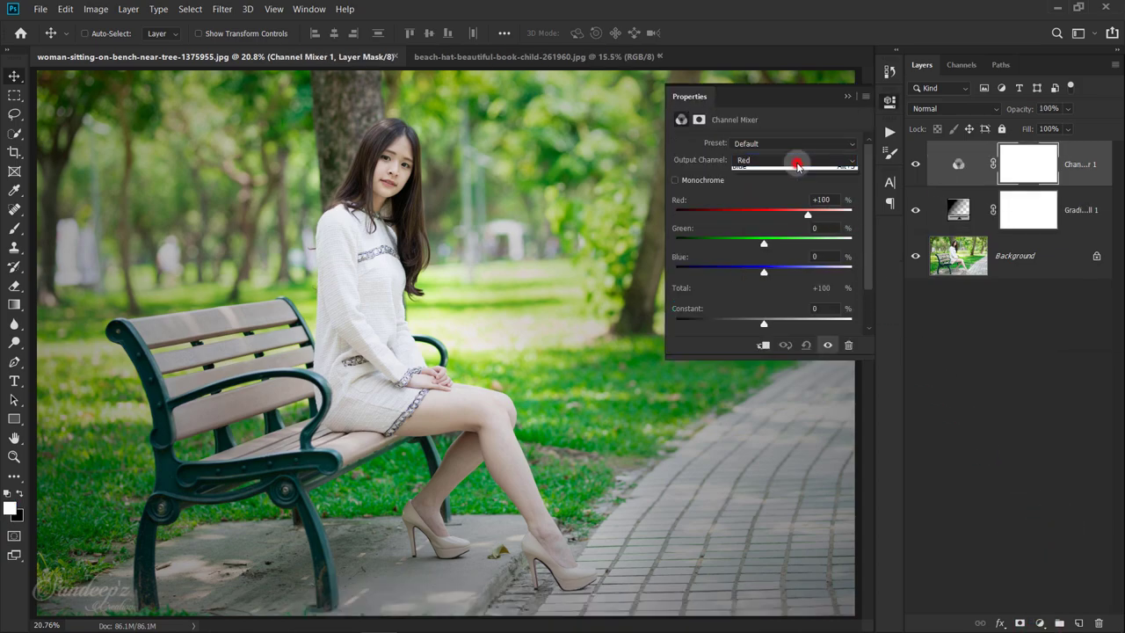
pyautogui.click(791, 159)
pyautogui.click(818, 199)
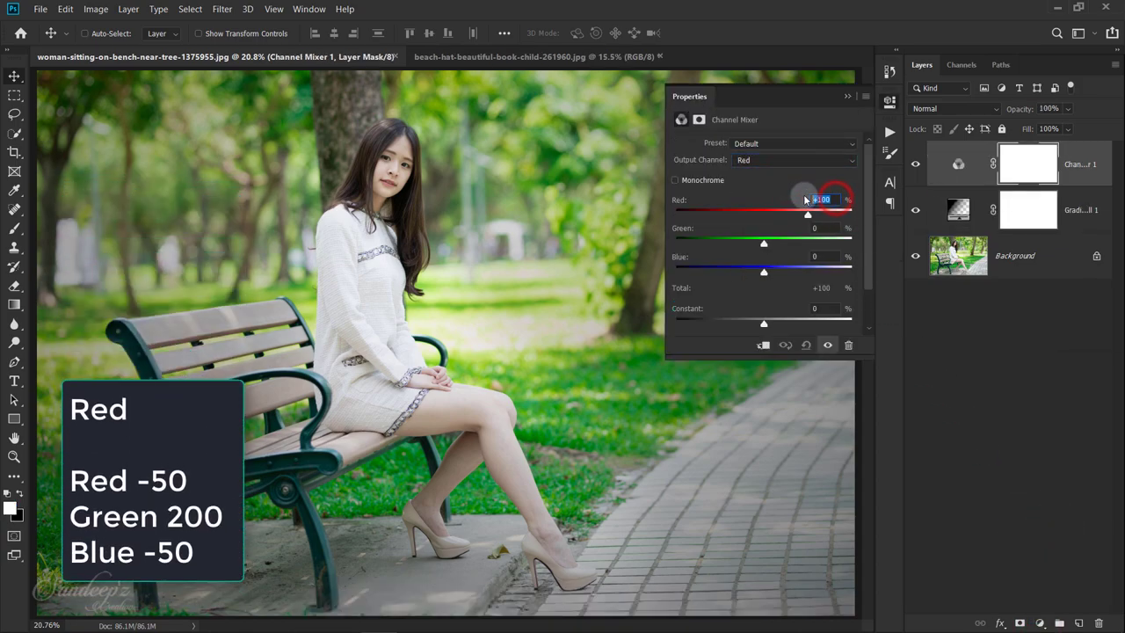
pyautogui.write('-50')
pyautogui.press('Tab')
pyautogui.write('20')
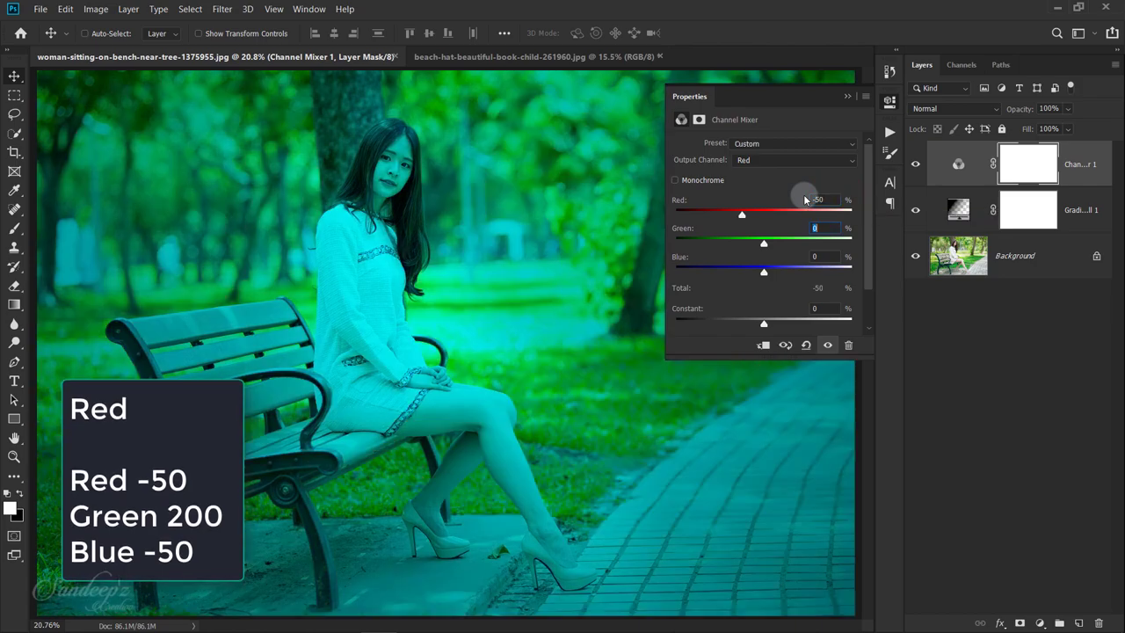
pyautogui.write('0')
pyautogui.press('Tab')
pyautogui.write('-')
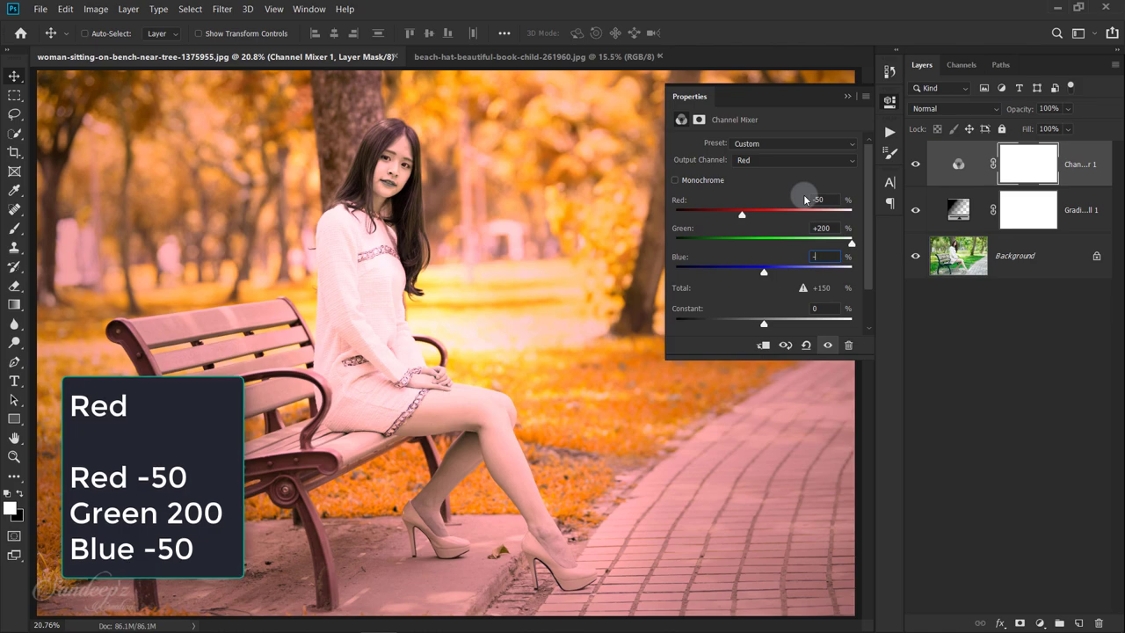
pyautogui.write('50')
pyautogui.press('Return')
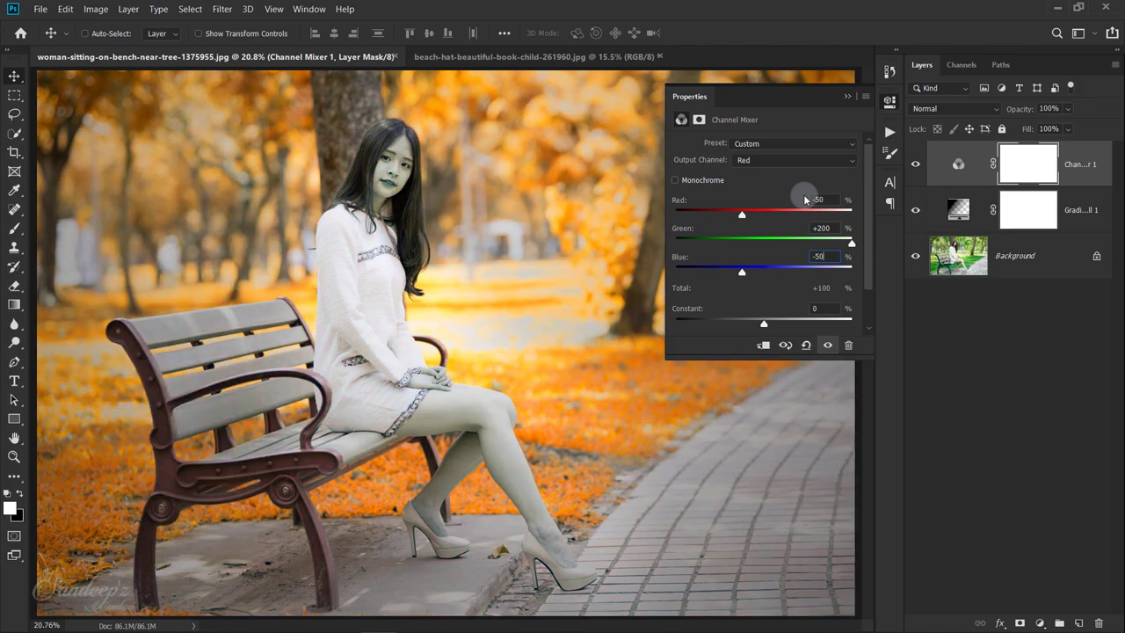
# Set the Channel Mixer layer's blend mode to Lighten
pyautogui.click(847, 98)
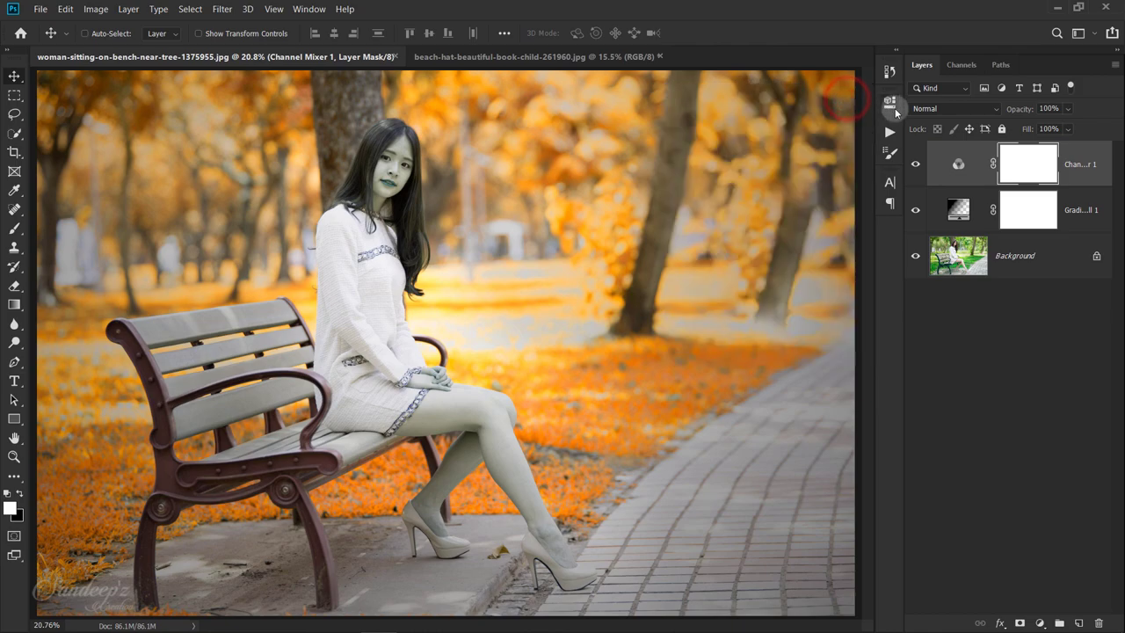
pyautogui.click(973, 109)
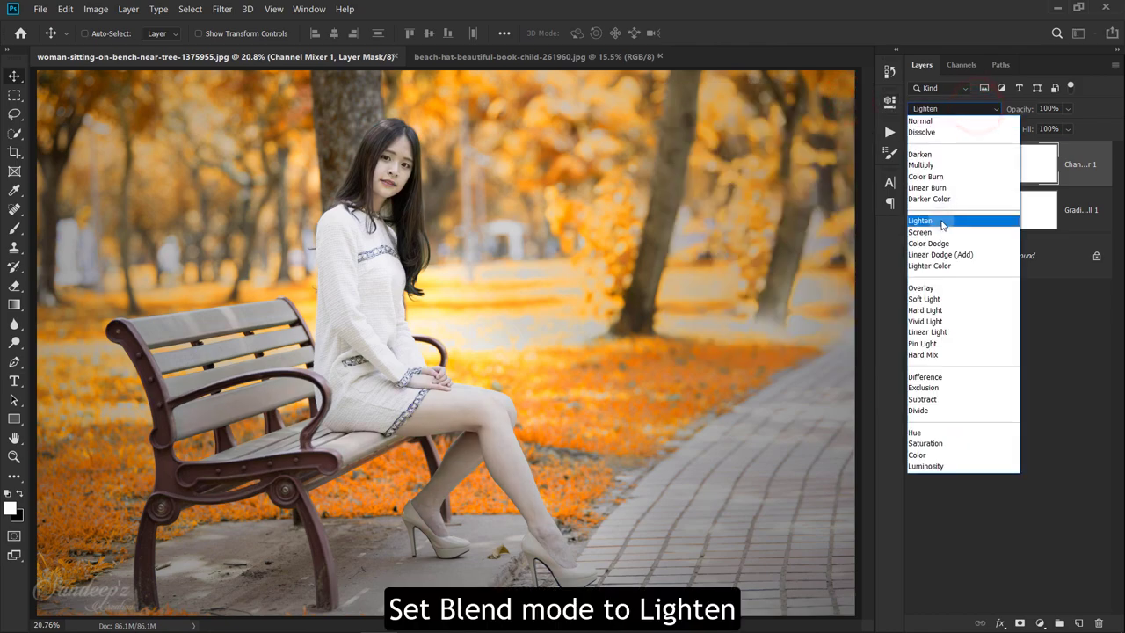
pyautogui.click(941, 223)
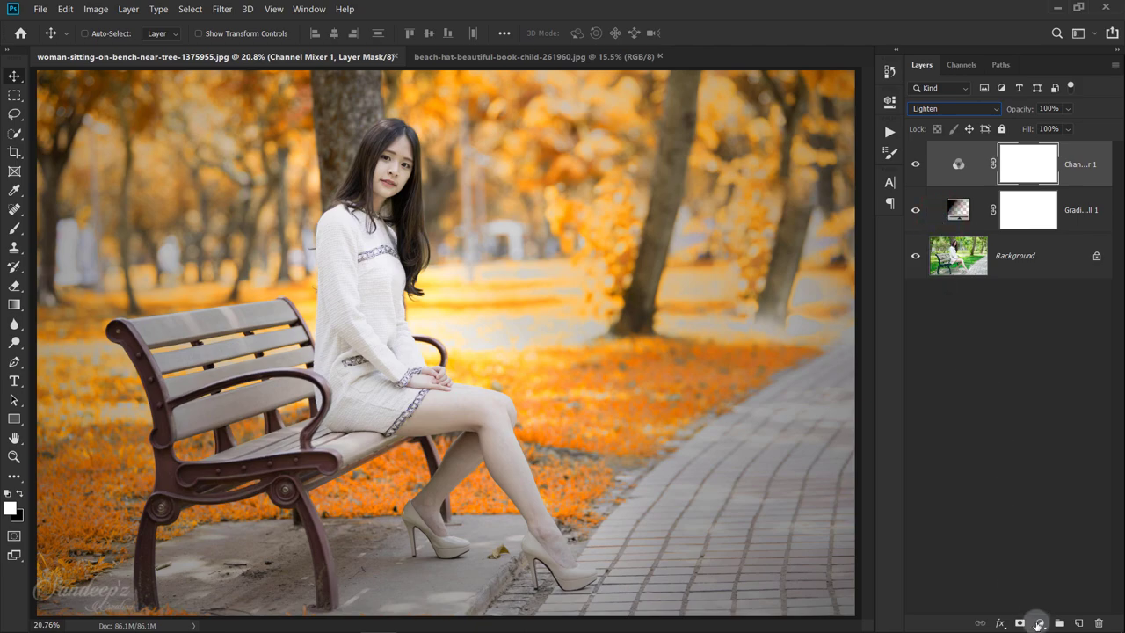
pyautogui.click(1040, 623)
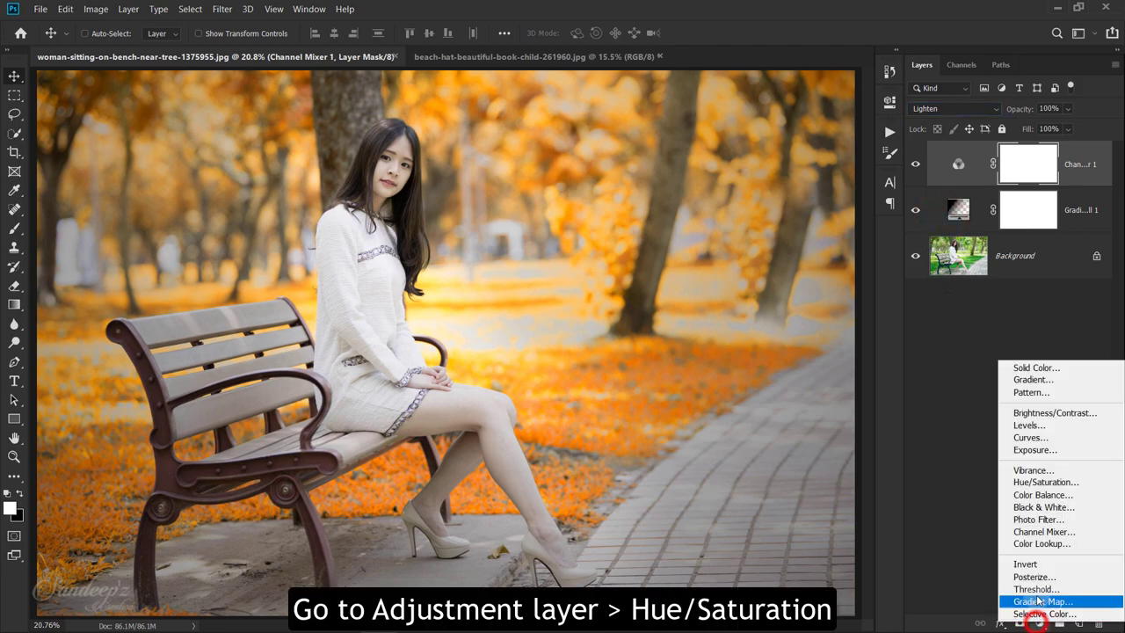
# Add a Hue/Saturation layer, adjust Reds saturation, and shift the Yellows hue to -40
pyautogui.click(1039, 482)
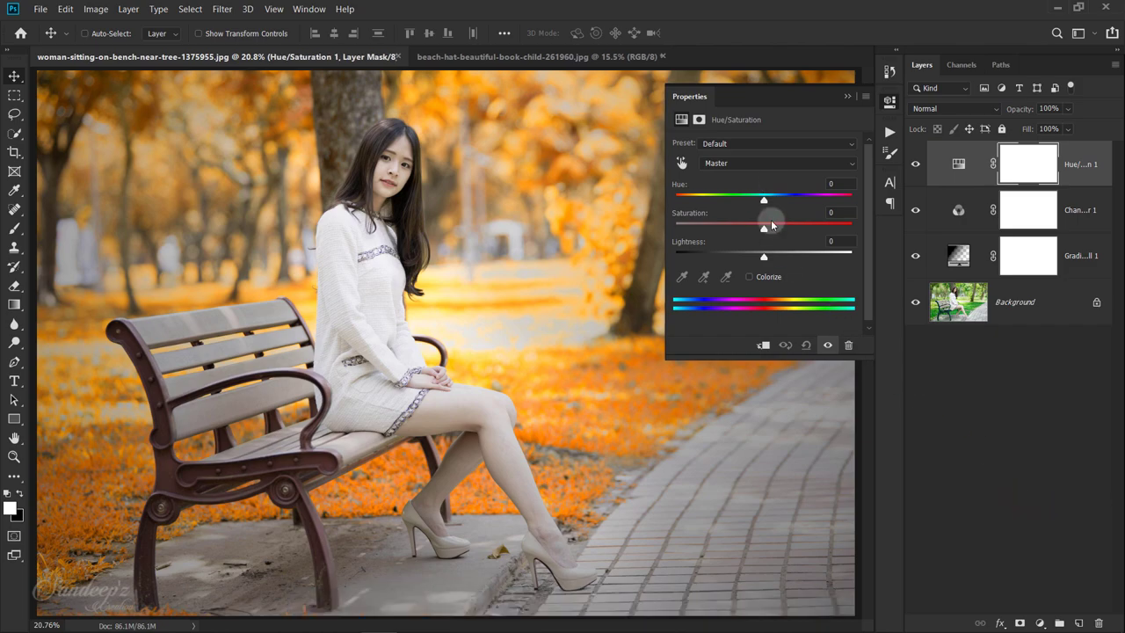
pyautogui.click(773, 166)
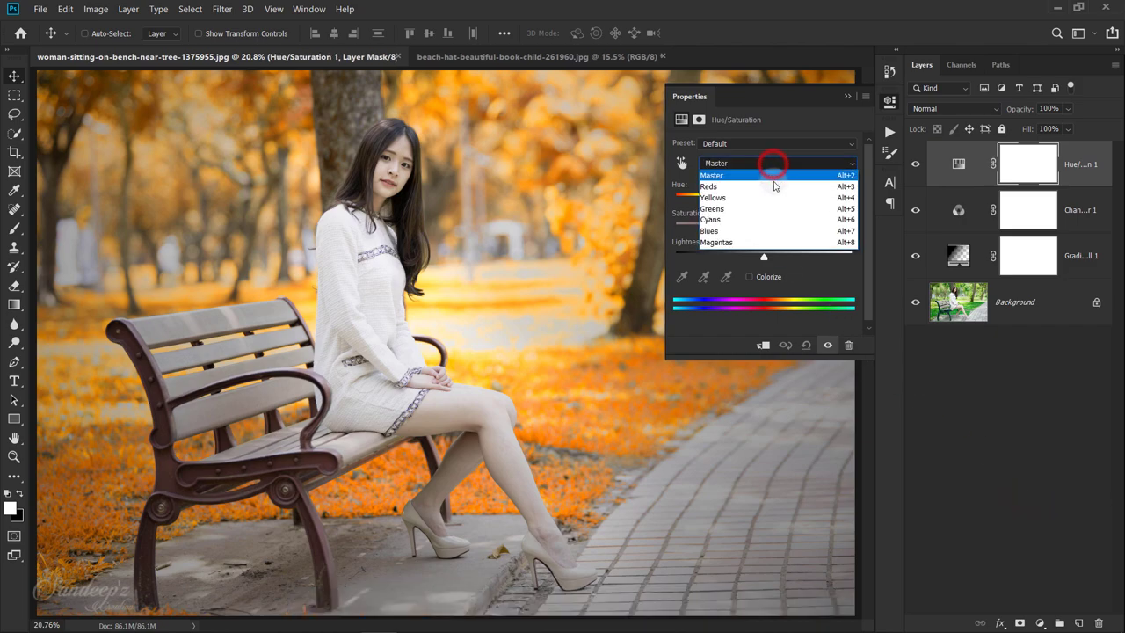
pyautogui.click(773, 186)
pyautogui.click(844, 212)
pyautogui.write('-10')
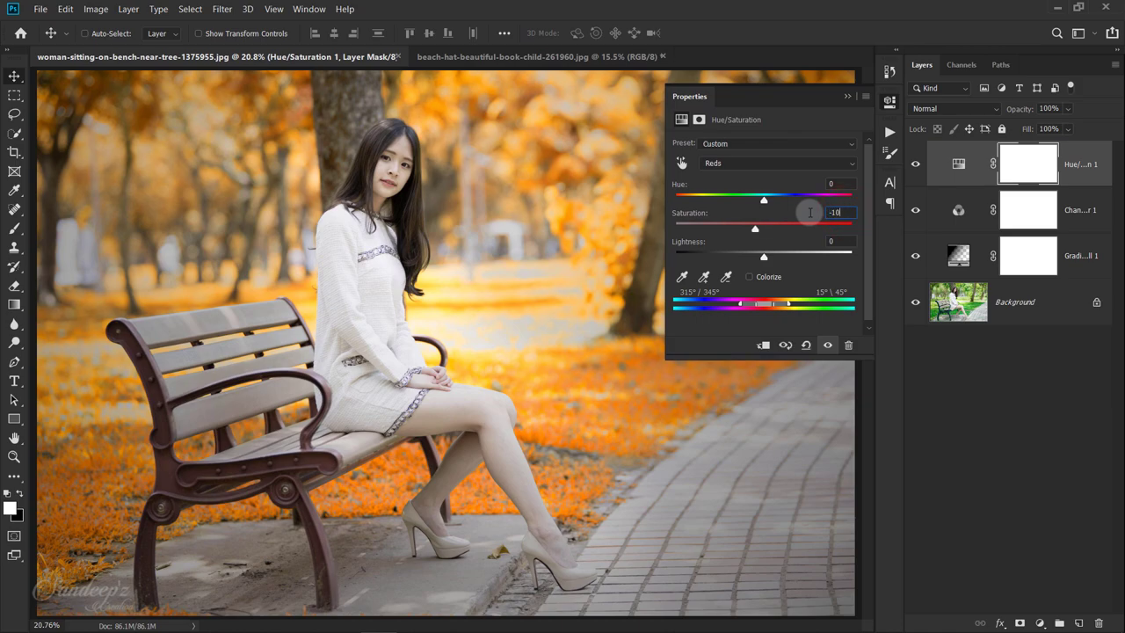
pyautogui.click(798, 163)
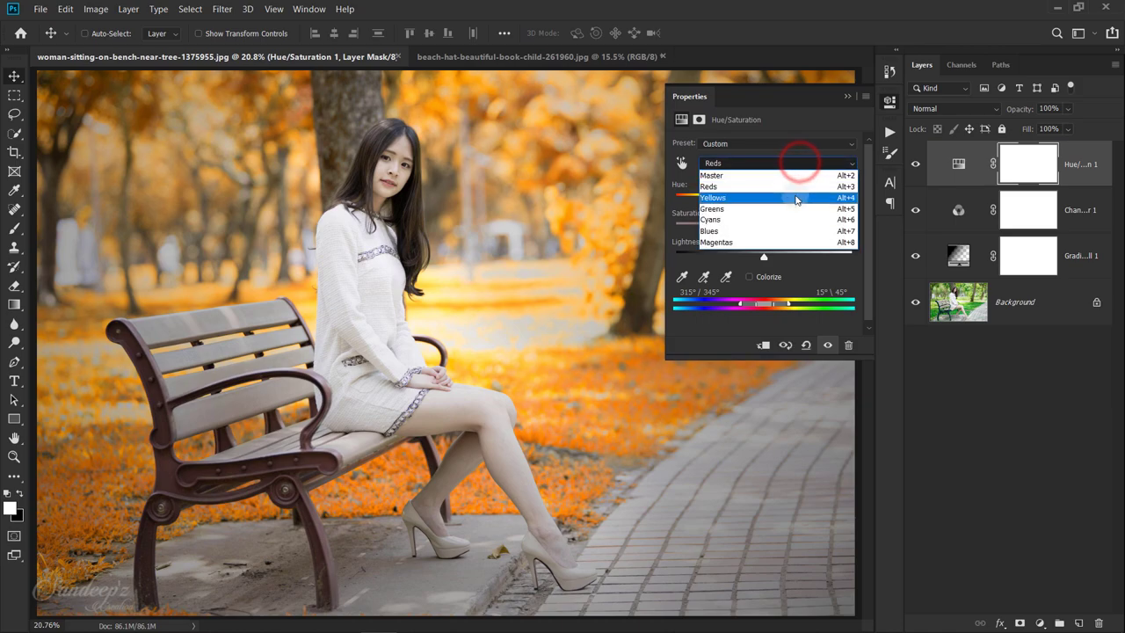
pyautogui.click(794, 195)
pyautogui.moveTo(761, 203); pyautogui.dragTo(736, 204)
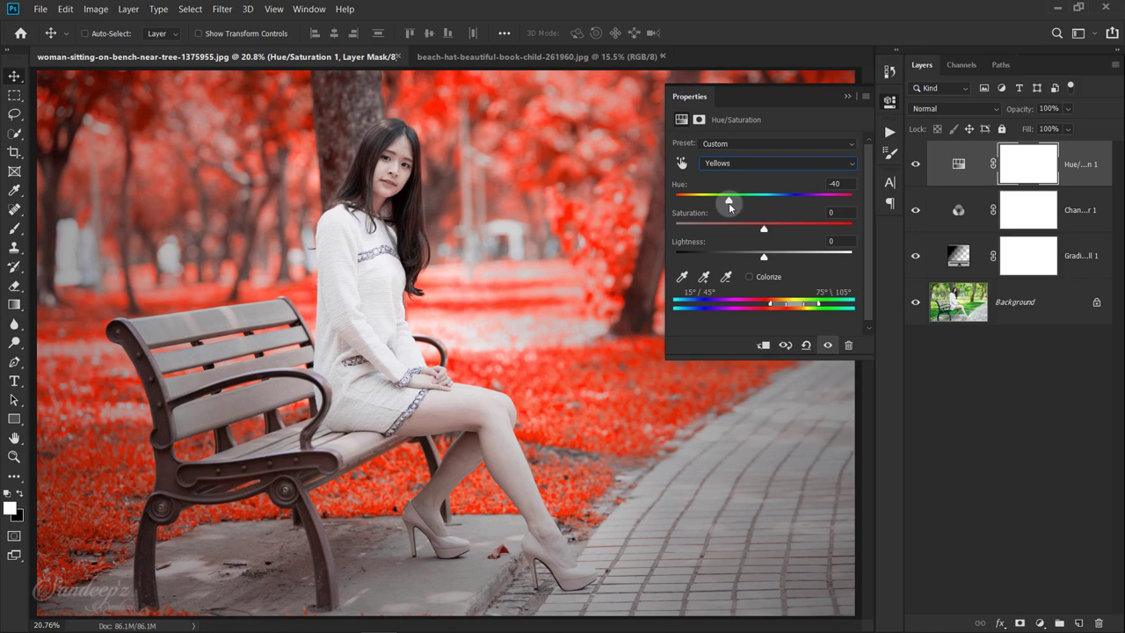
pyautogui.click(846, 101)
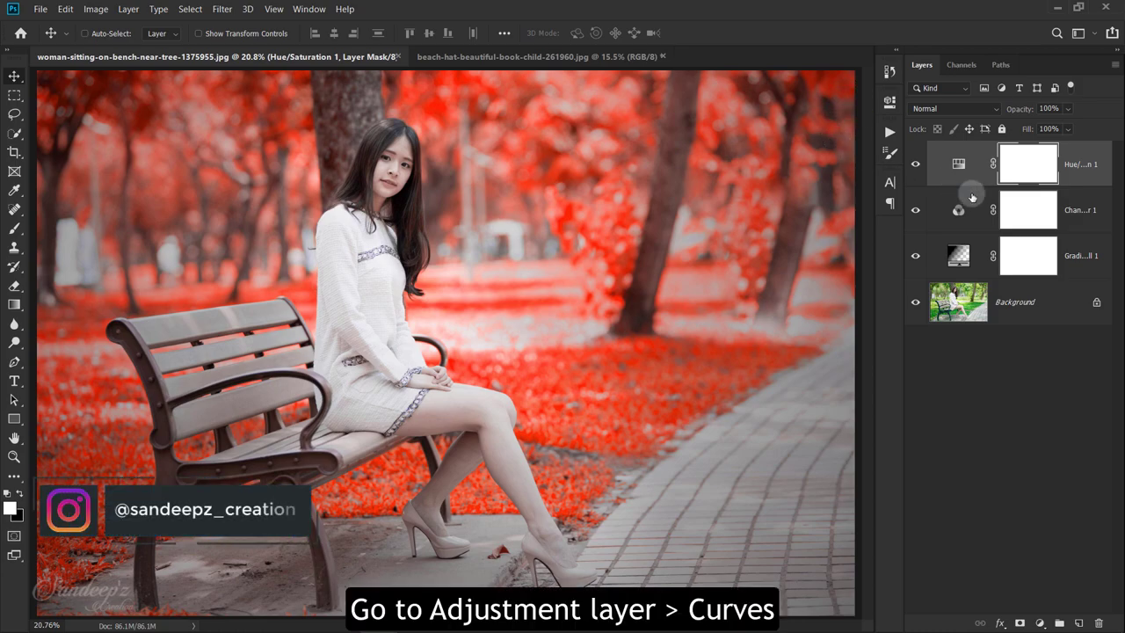
# Add a Curves layer and adjust the RGB curve's black point and midtones
pyautogui.click(1042, 621)
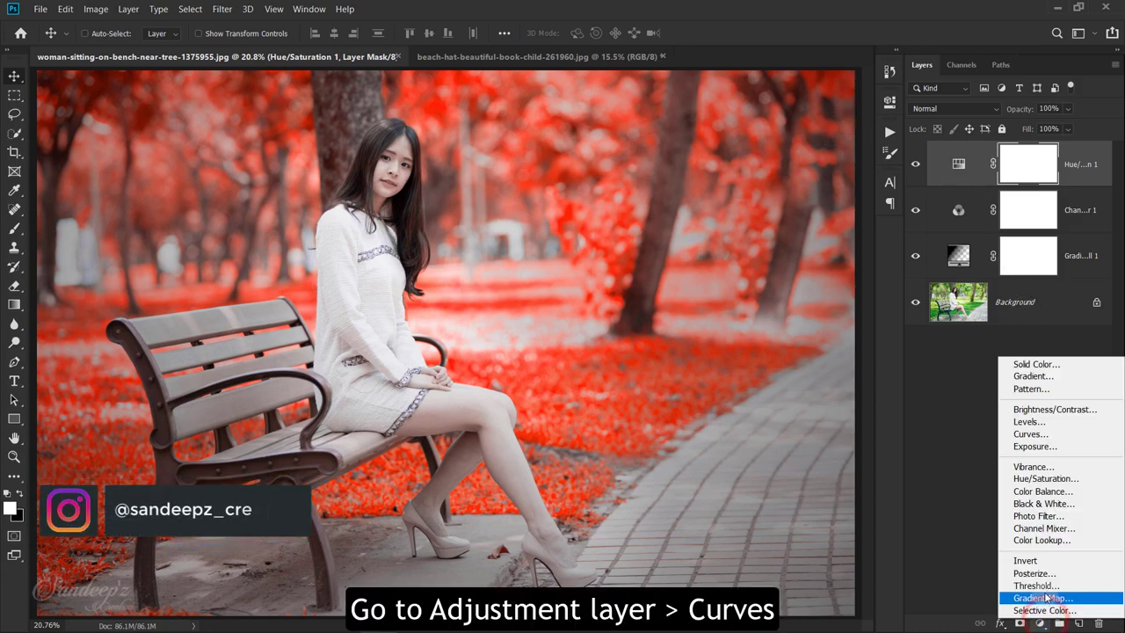
pyautogui.click(1037, 433)
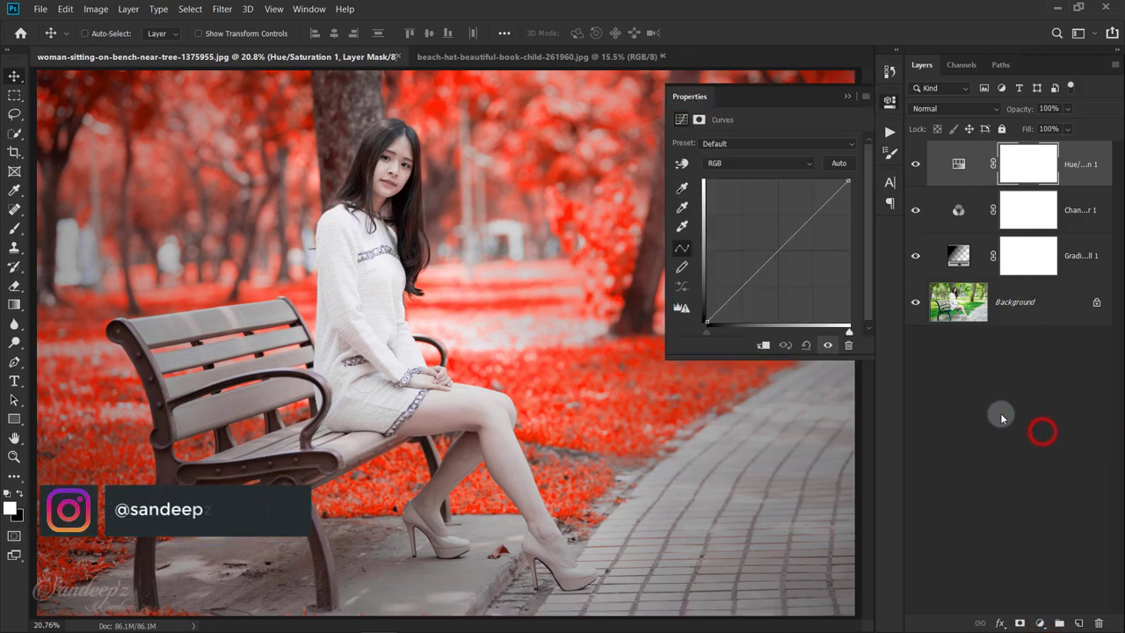
pyautogui.moveTo(706, 322); pyautogui.dragTo(707, 305)
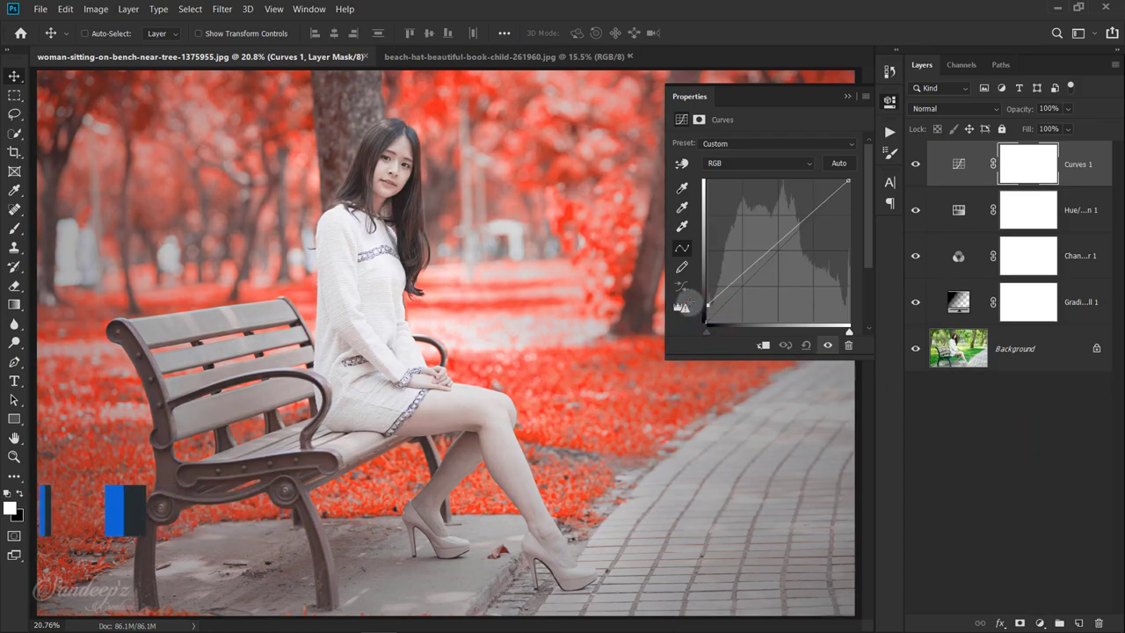
pyautogui.moveTo(753, 264); pyautogui.dragTo(755, 268)
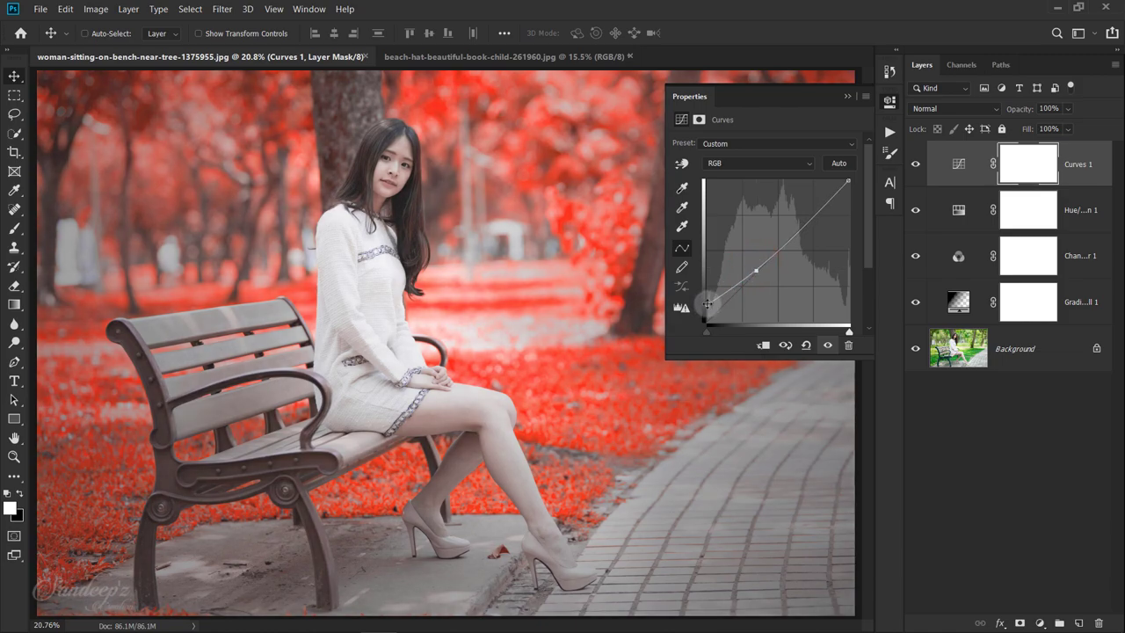
pyautogui.moveTo(705, 304)
pyautogui.mouseDown()
pyautogui.moveTo(706, 321)
pyautogui.moveTo(707, 305)
pyautogui.mouseUp()
# Lower the Red curve's highlight end and push the Green shadows toward magenta
pyautogui.click(778, 165)
pyautogui.click(770, 187)
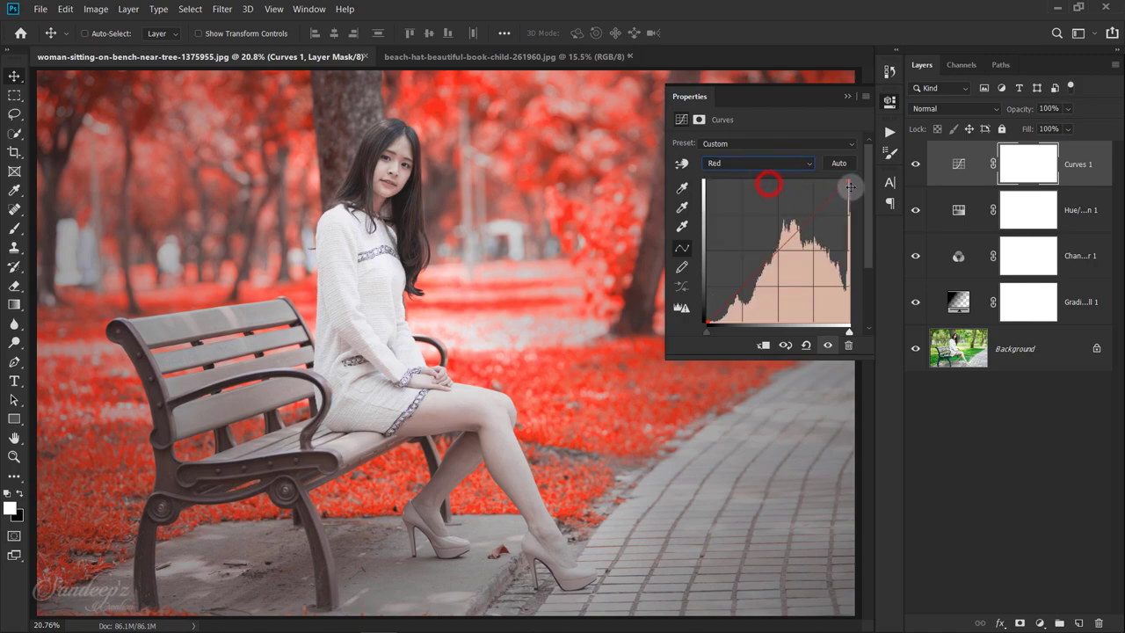
pyautogui.moveTo(849, 185); pyautogui.dragTo(854, 191)
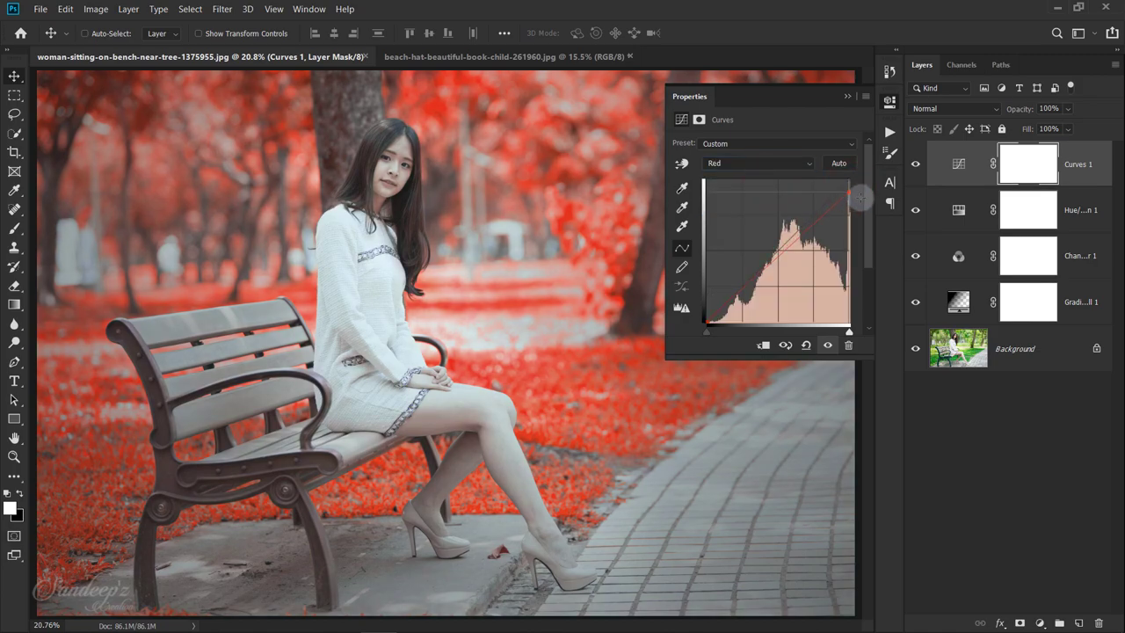
pyautogui.click(779, 162)
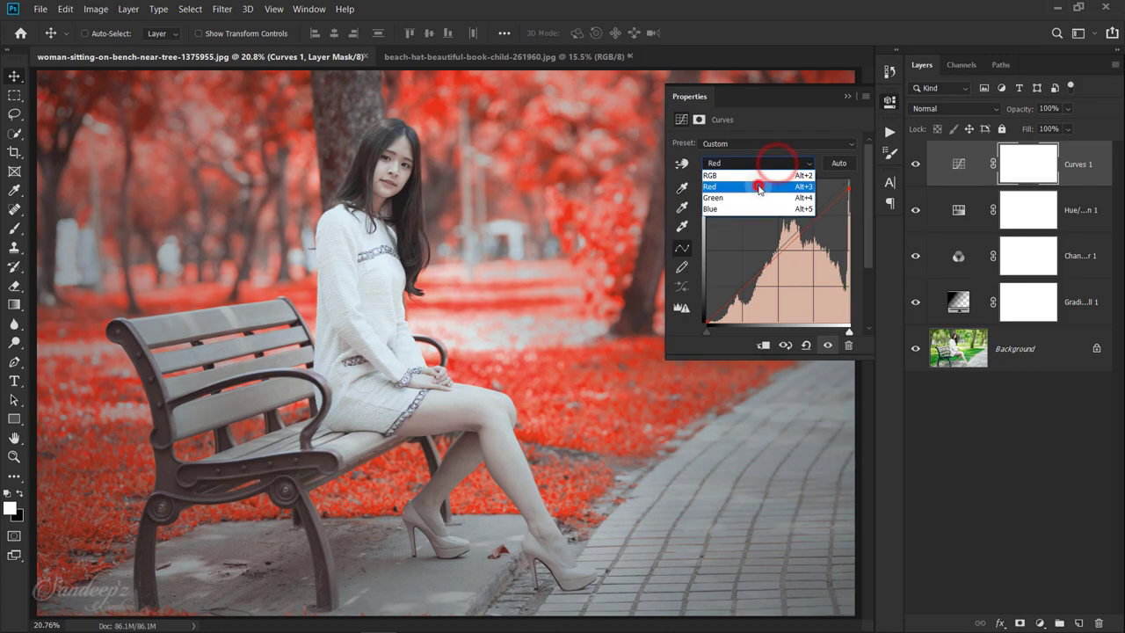
pyautogui.click(761, 174)
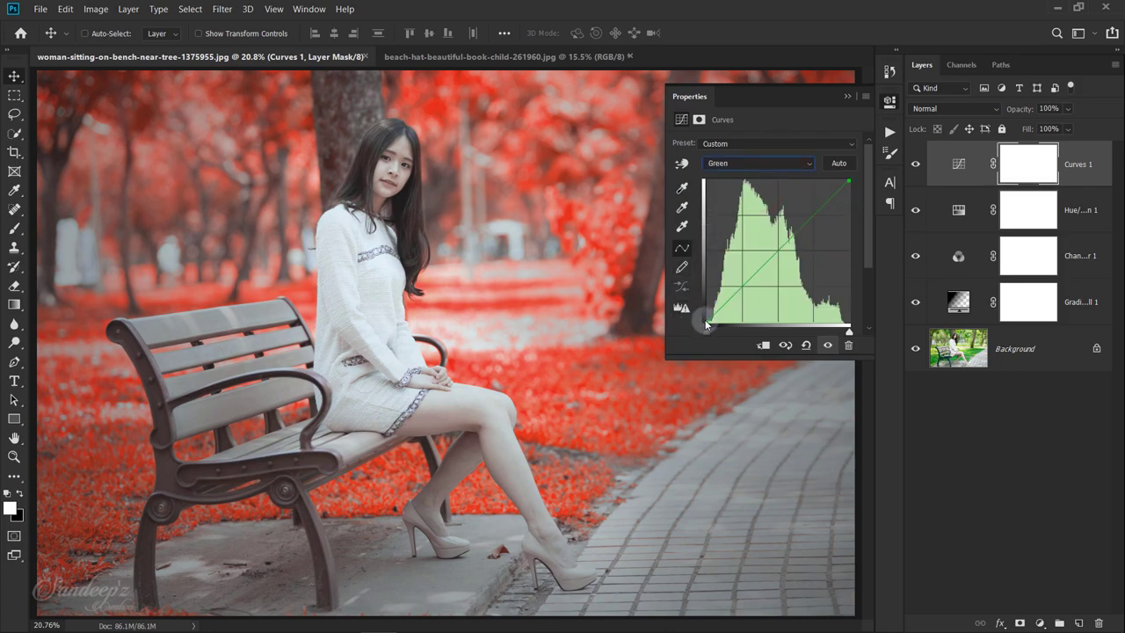
pyautogui.moveTo(707, 321); pyautogui.dragTo(712, 330)
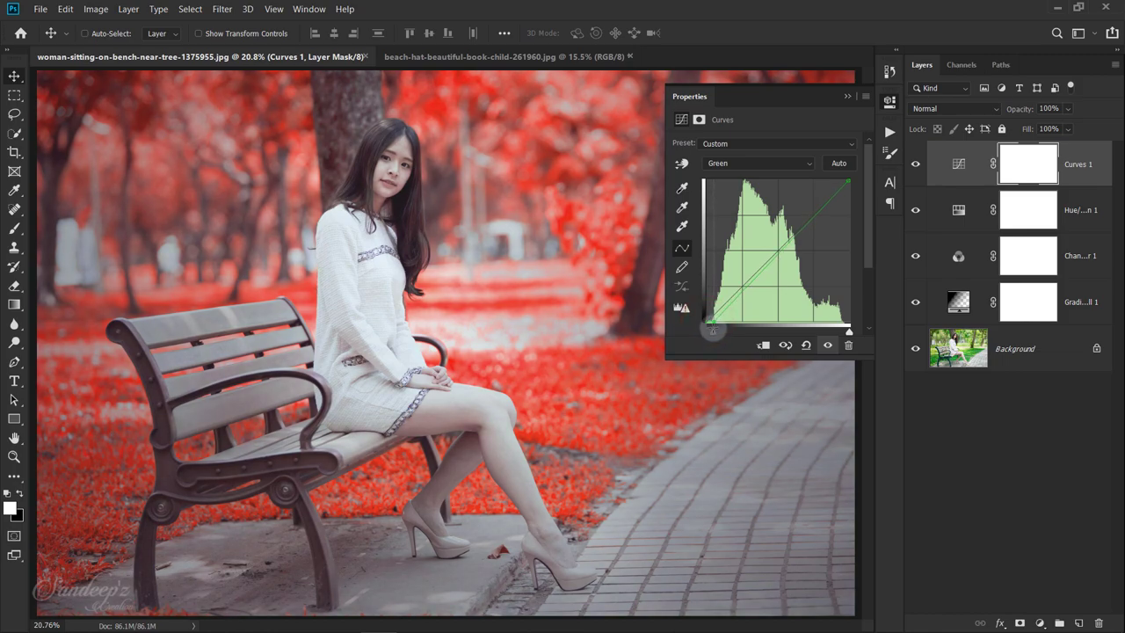
# Lower the Blue curve's highlight end, then close the Curves properties
pyautogui.click(753, 163)
pyautogui.click(729, 213)
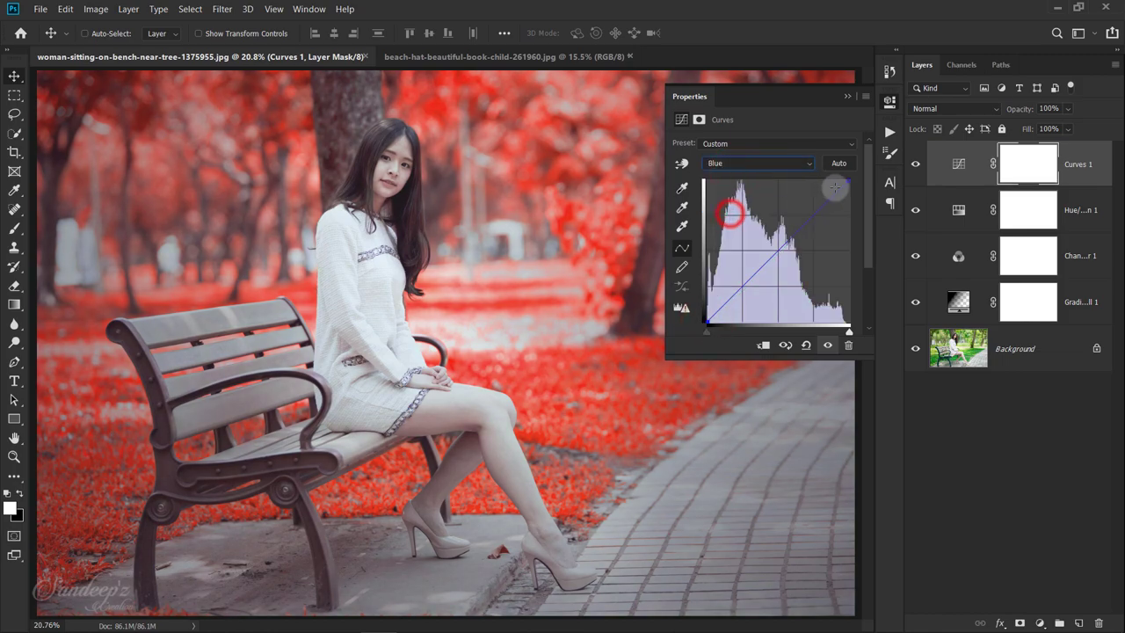
pyautogui.click(851, 183)
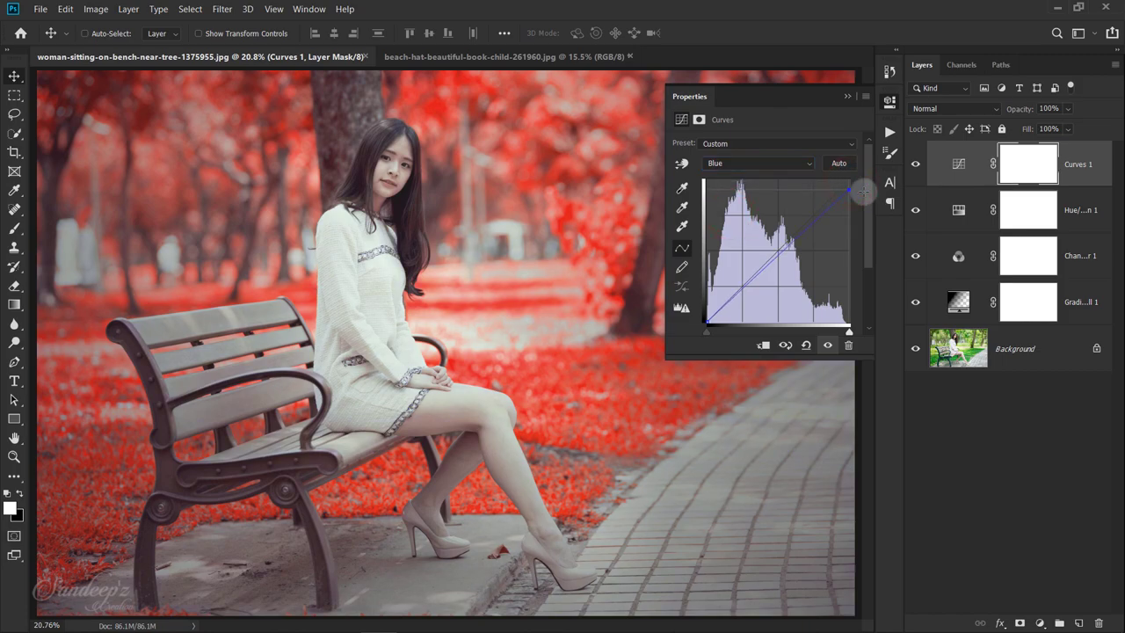
pyautogui.moveTo(864, 192); pyautogui.dragTo(870, 201)
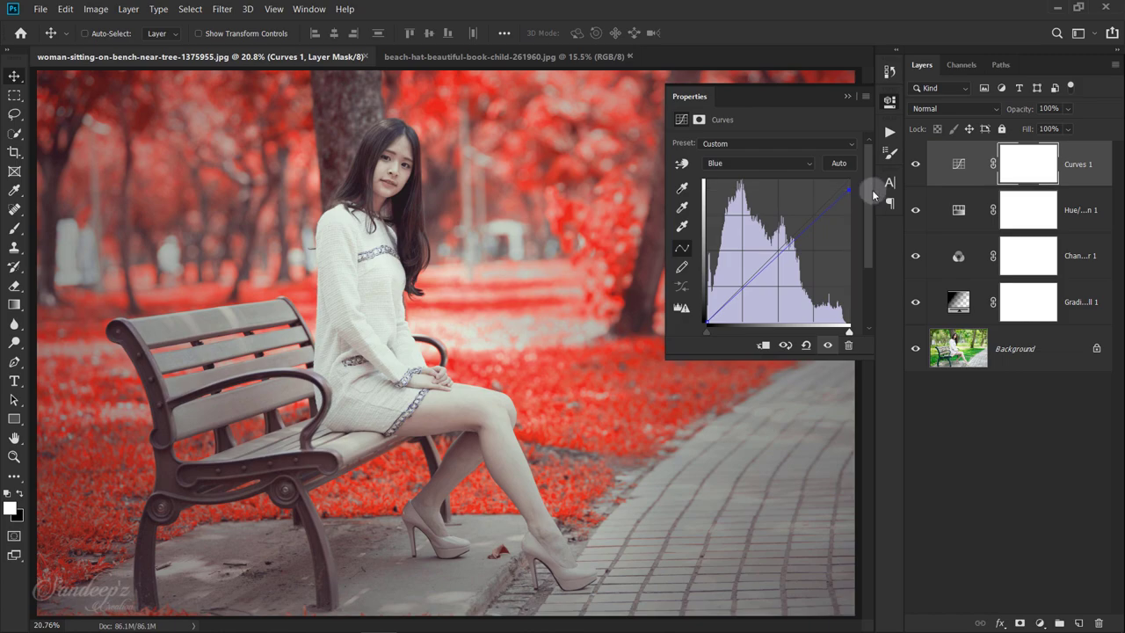
pyautogui.click(798, 160)
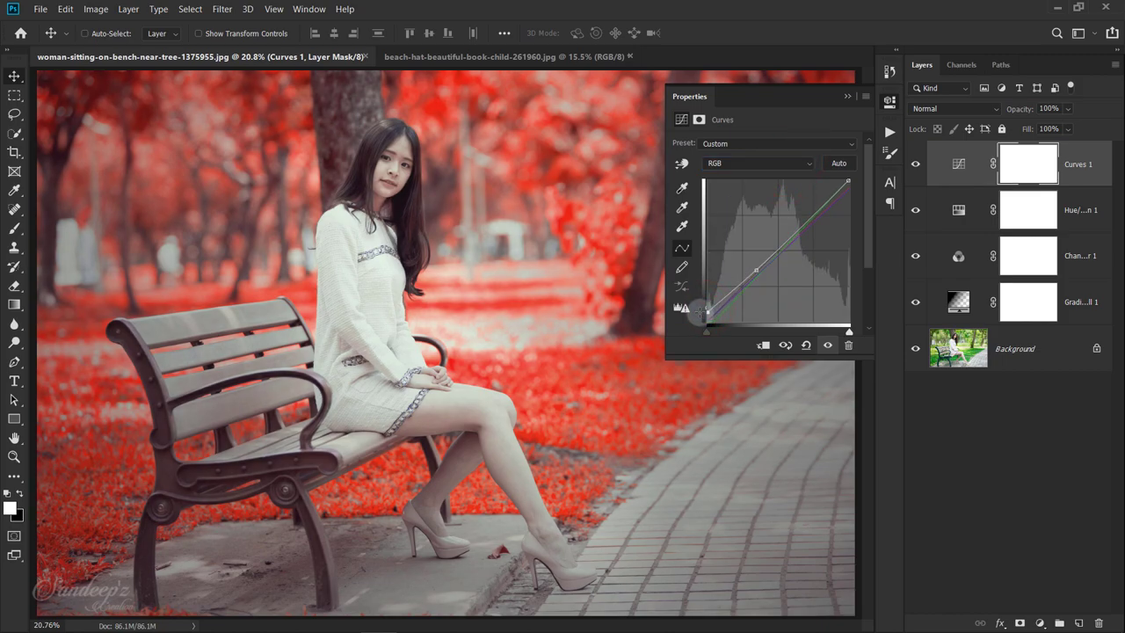
pyautogui.click(847, 96)
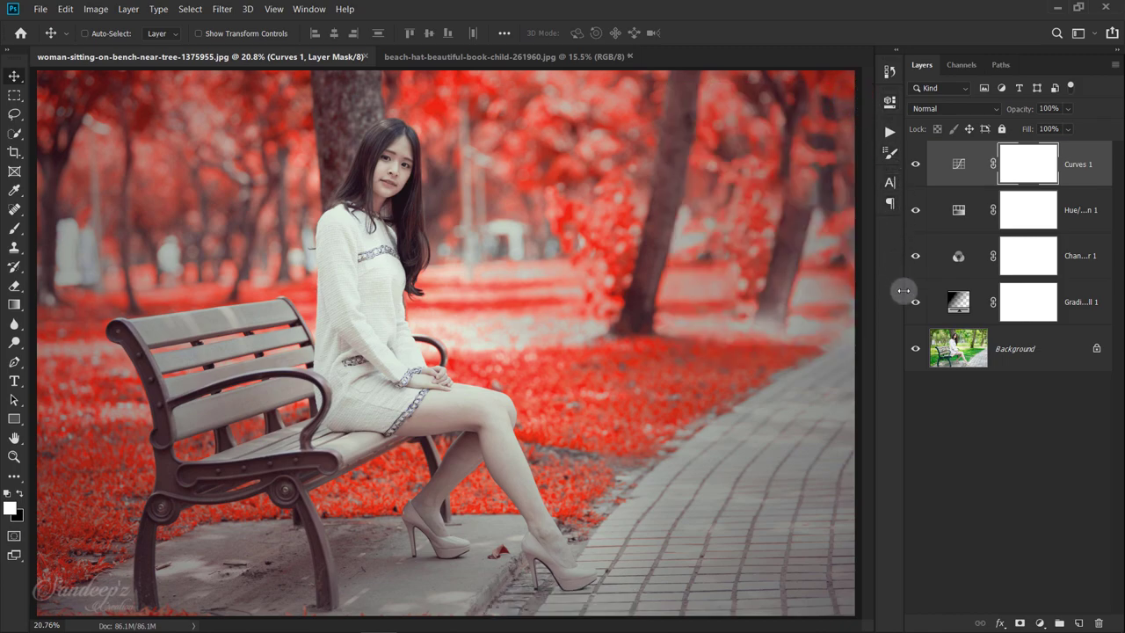
# Toggle between the original and graded bench photo, then switch to the girl-on-cart photo
pyautogui.keyDown('alt'); pyautogui.click(915, 352); pyautogui.keyUp('alt')
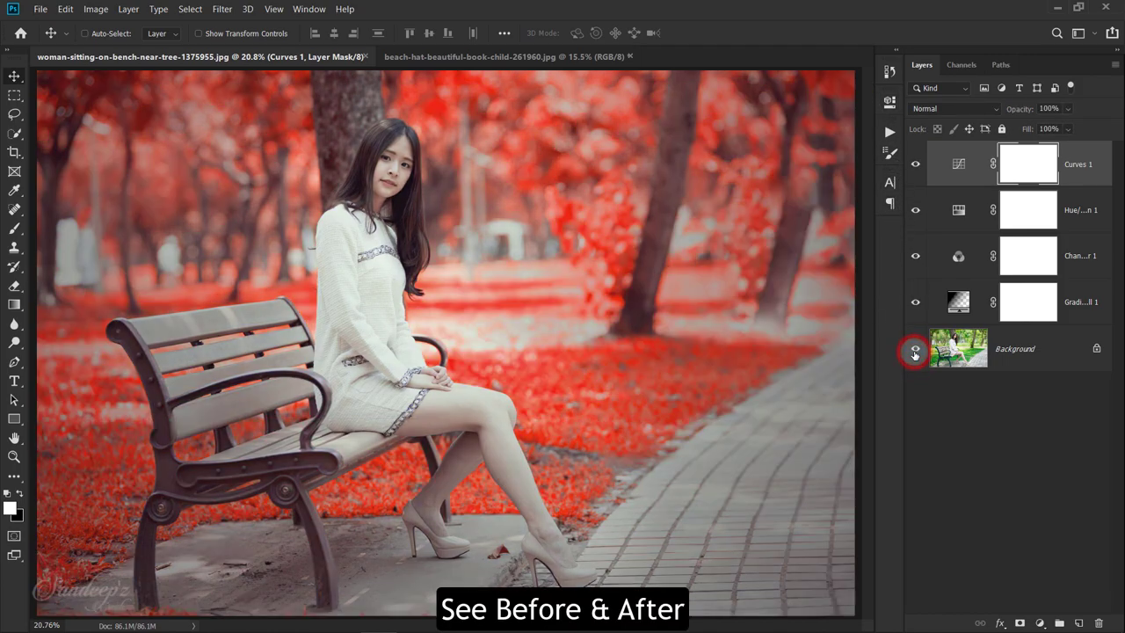
pyautogui.keyDown('alt'); pyautogui.click(915, 352); pyautogui.keyUp('alt')
pyautogui.keyDown('alt'); pyautogui.click(914, 351); pyautogui.keyUp('alt')
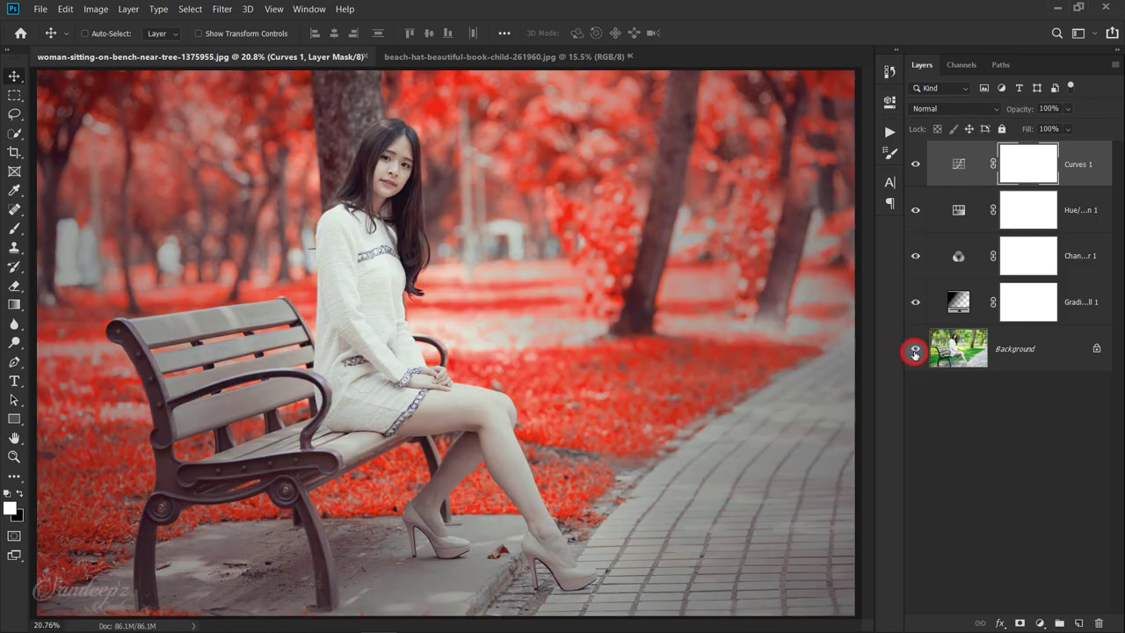
pyautogui.keyDown('alt'); pyautogui.click(915, 352); pyautogui.keyUp('alt')
pyautogui.keyDown('alt'); pyautogui.click(914, 352); pyautogui.keyUp('alt')
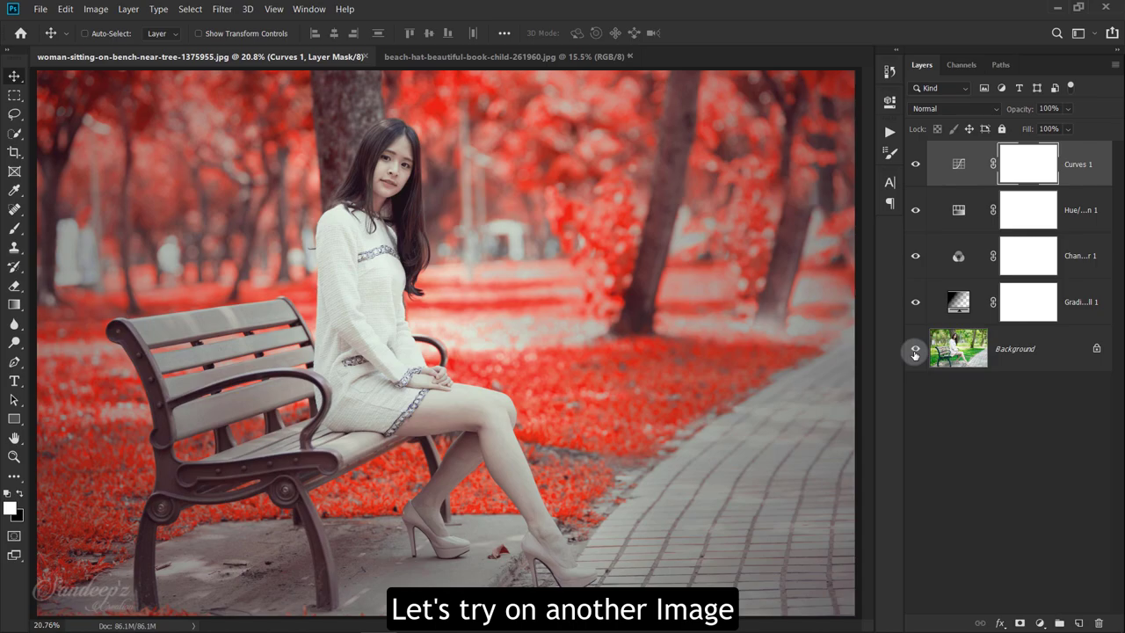
pyautogui.click(497, 56)
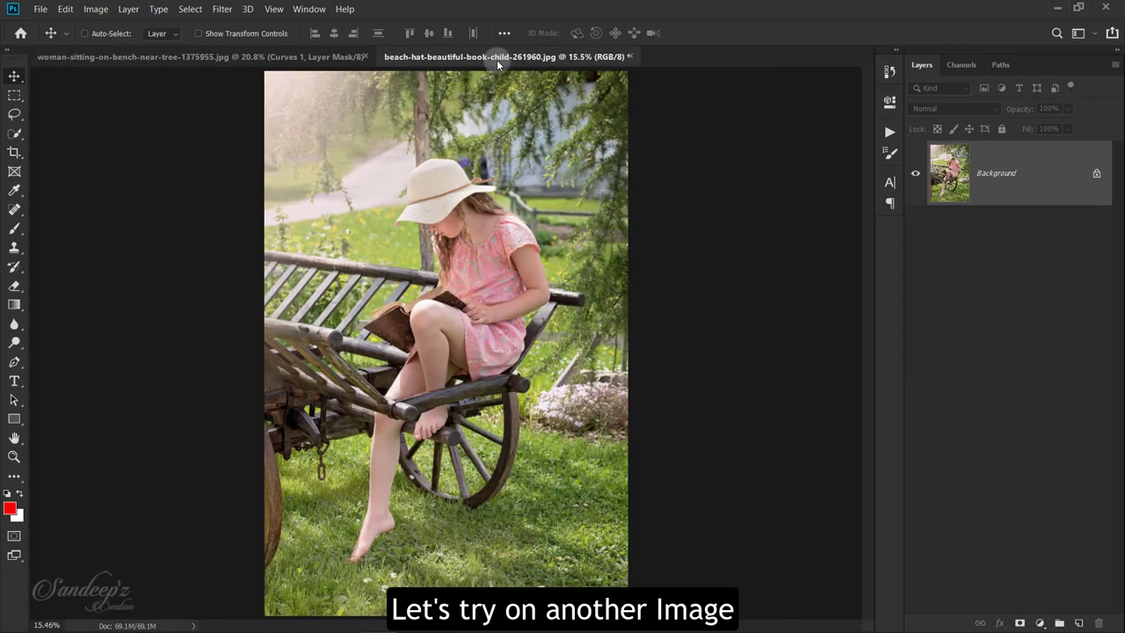
# Show the Actions panel, load the Red Velvet action file, and expand the set
pyautogui.click(308, 8)
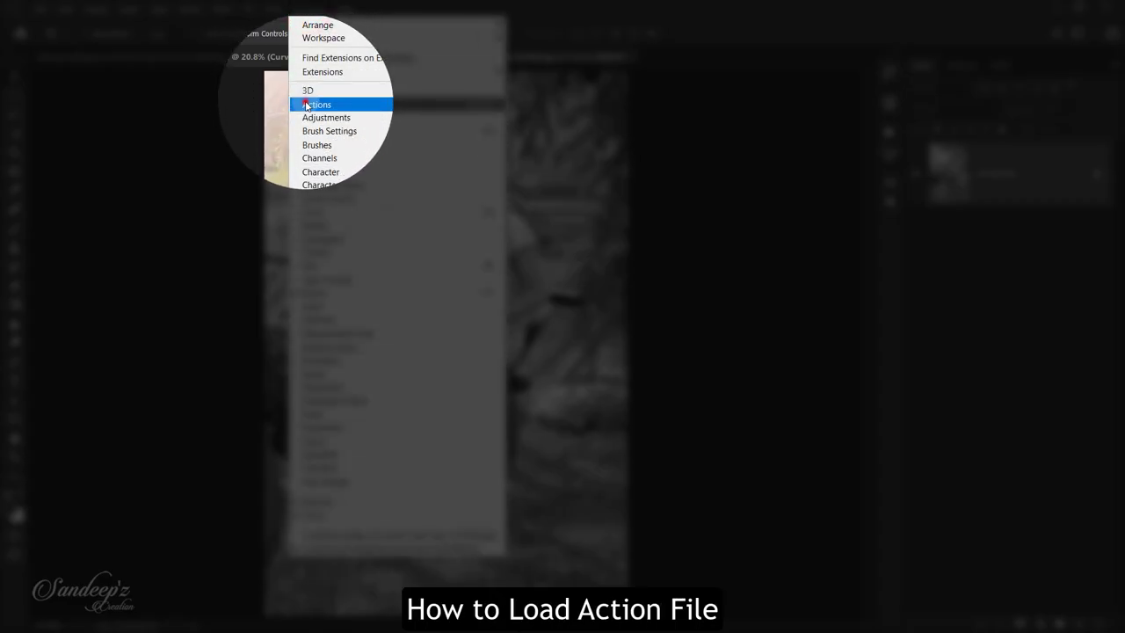
pyautogui.click(305, 105)
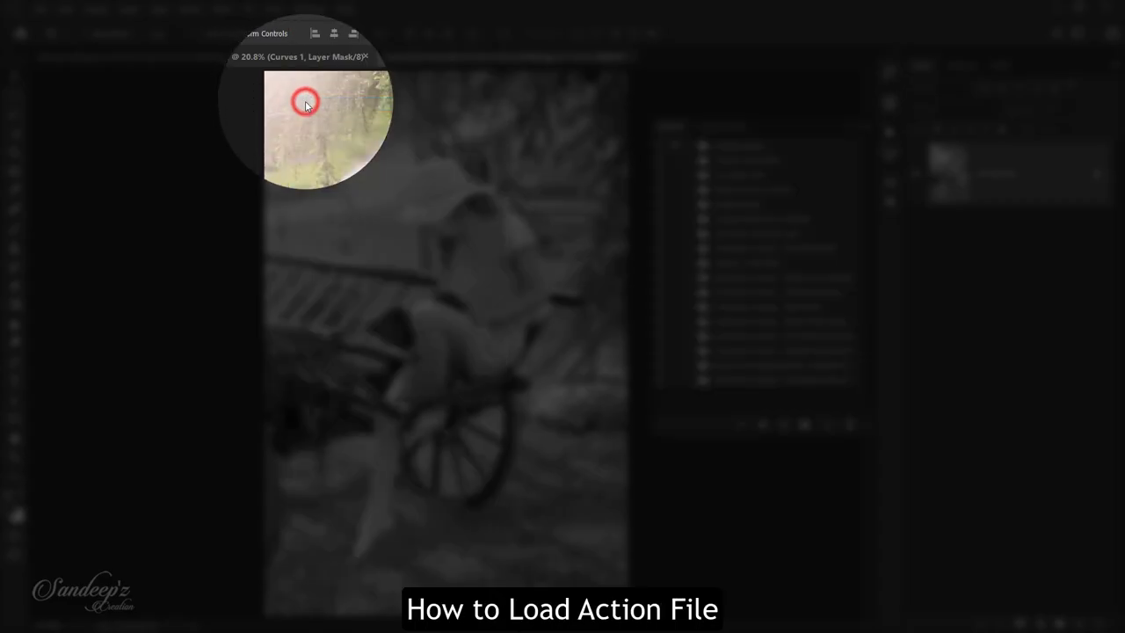
pyautogui.click(866, 128)
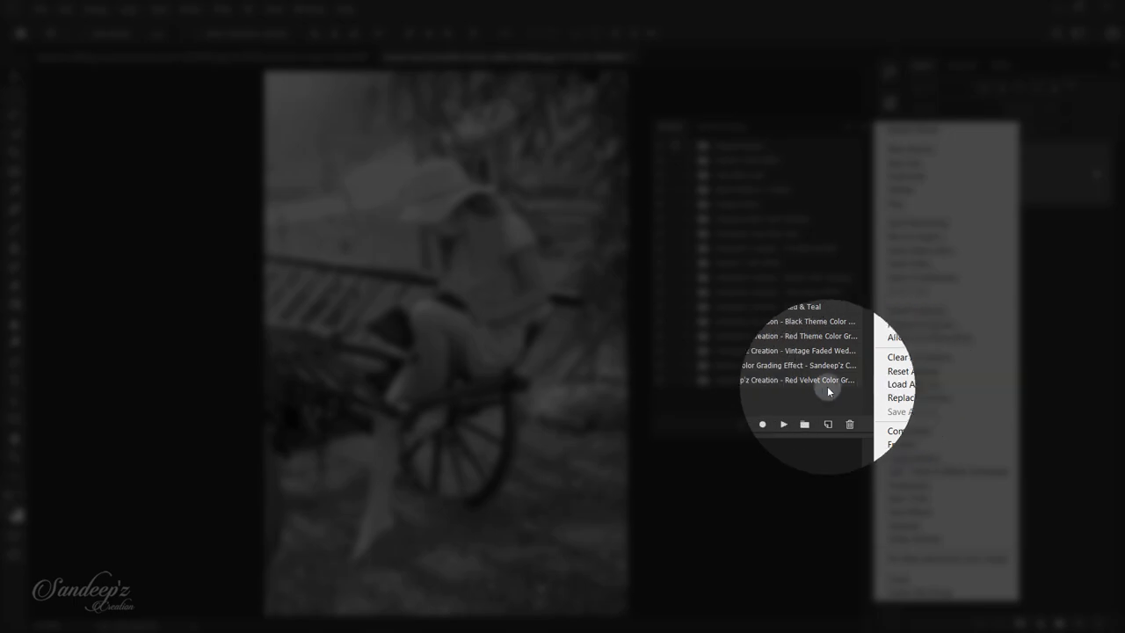
pyautogui.click(812, 393)
pyautogui.click(687, 380)
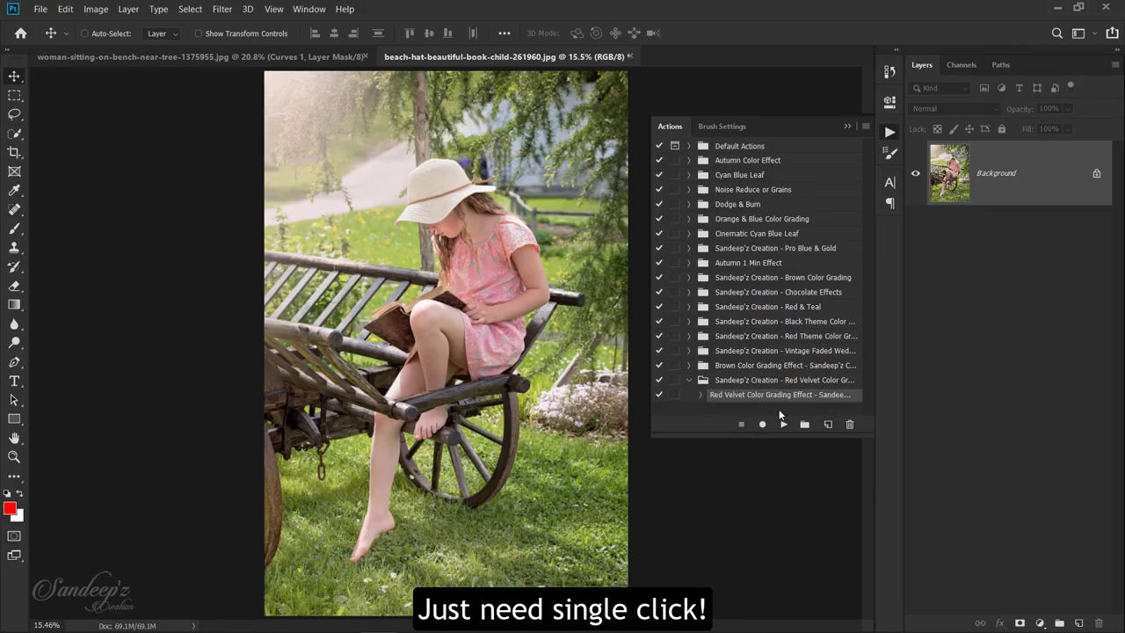
# Run the Red Velvet action on the cart photo and expand the resulting group
pyautogui.click(781, 424)
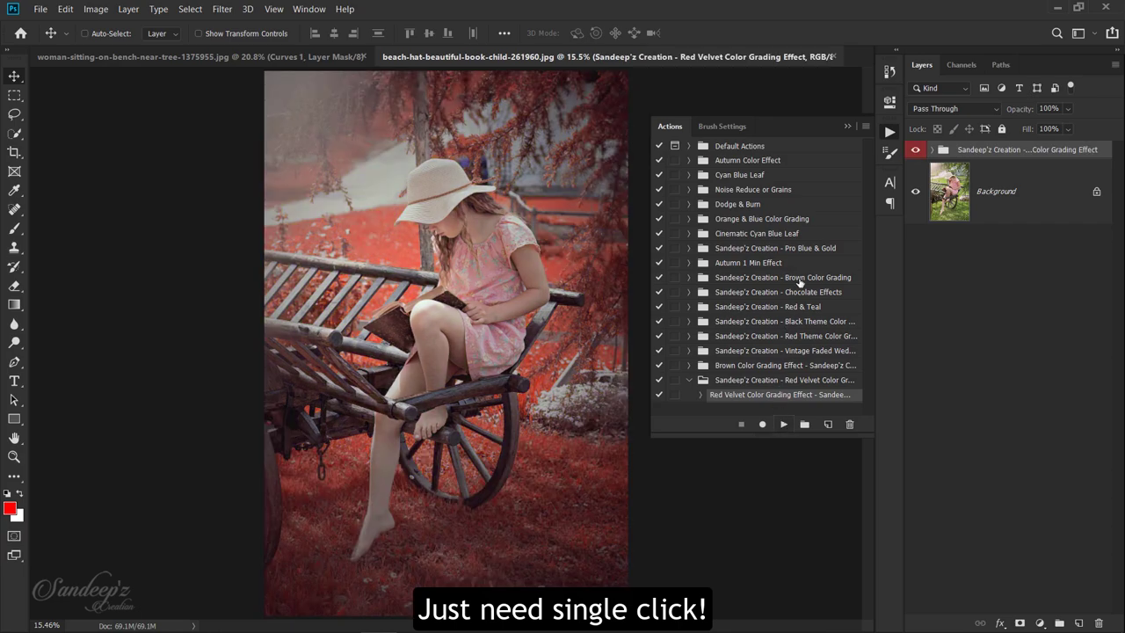
pyautogui.click(890, 131)
pyautogui.click(932, 149)
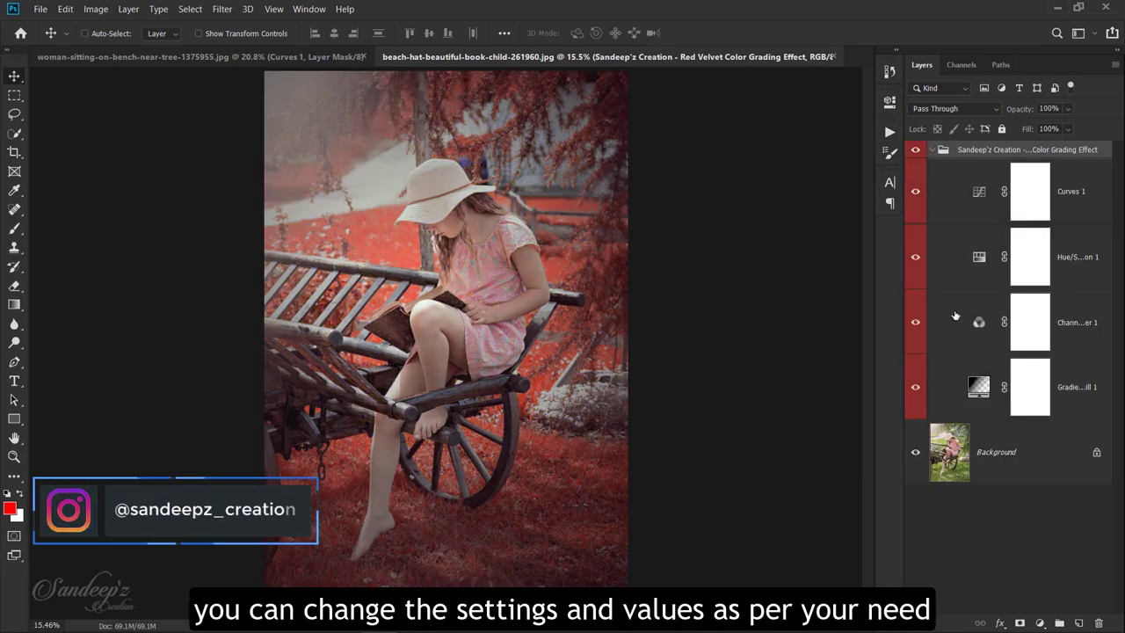
# Move the vignette's bright centre toward the top-left and enlarge its scale to 352%
pyautogui.doubleClick(978, 387)
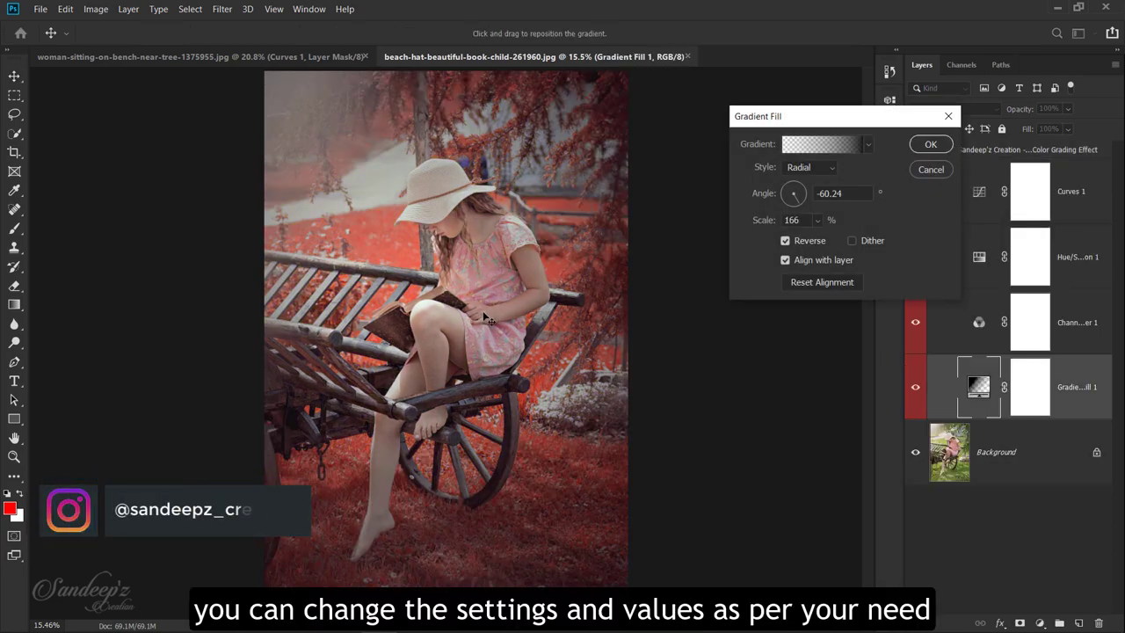
pyautogui.moveTo(446, 290); pyautogui.dragTo(383, 175)
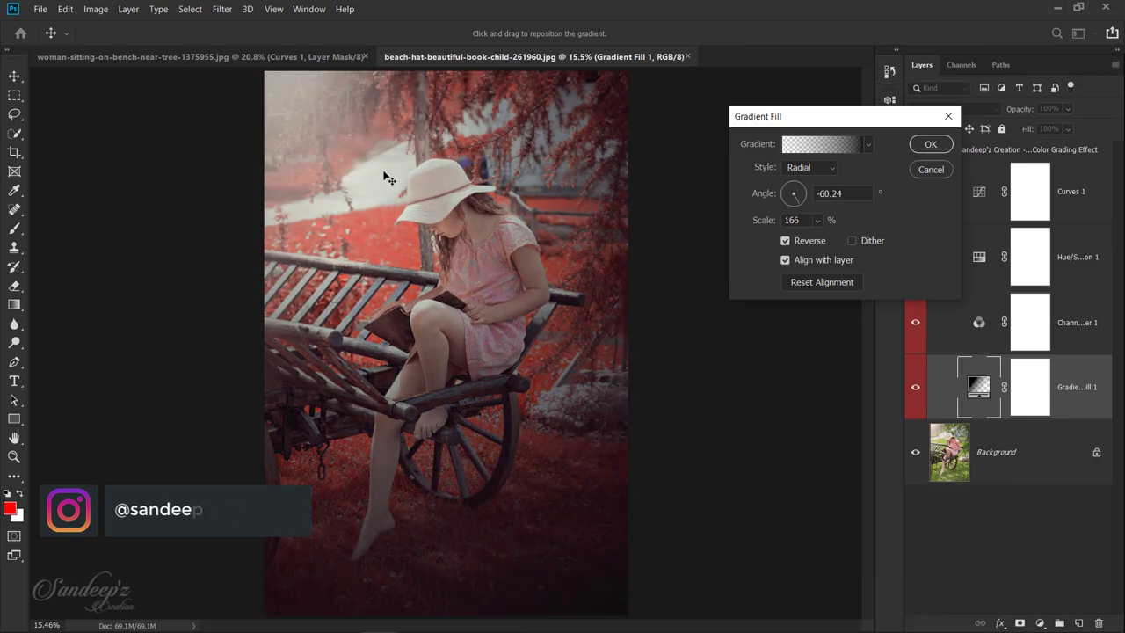
pyautogui.moveTo(828, 242); pyautogui.dragTo(833, 242)
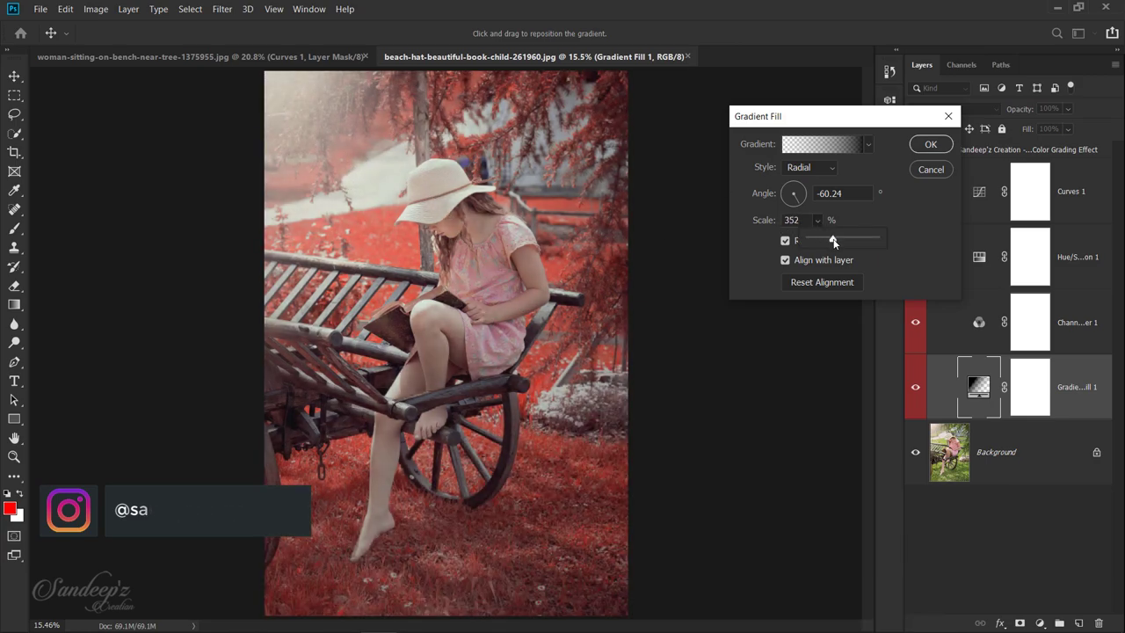
pyautogui.click(931, 144)
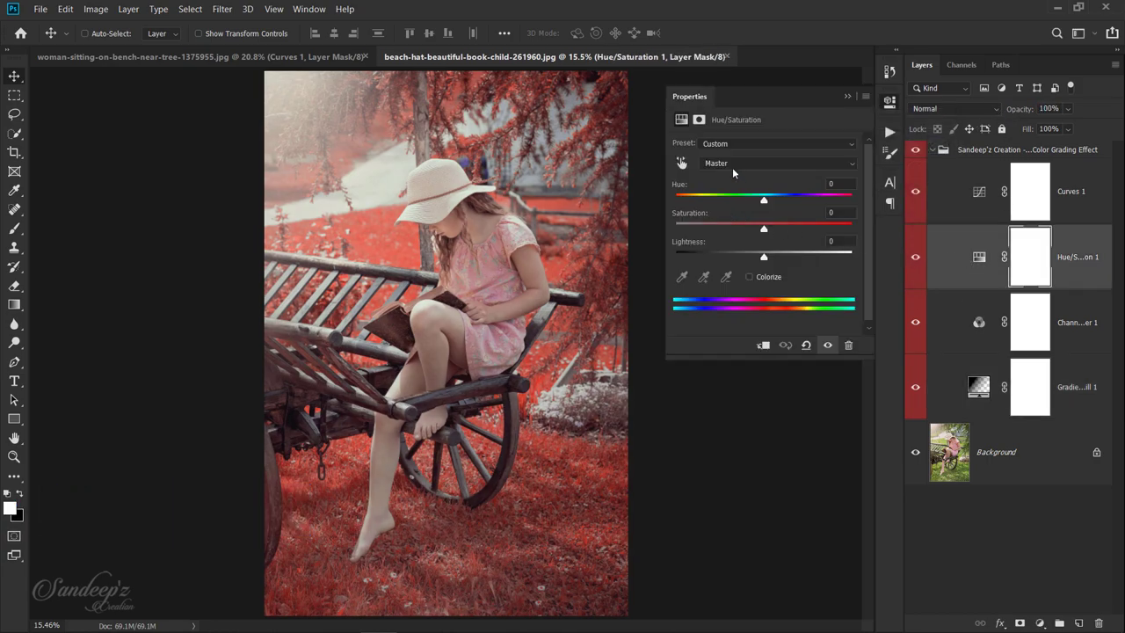
# In the grade's Hue/Saturation layer, change the Yellows hue to -45 for redder grass
pyautogui.click(732, 164)
pyautogui.click(728, 198)
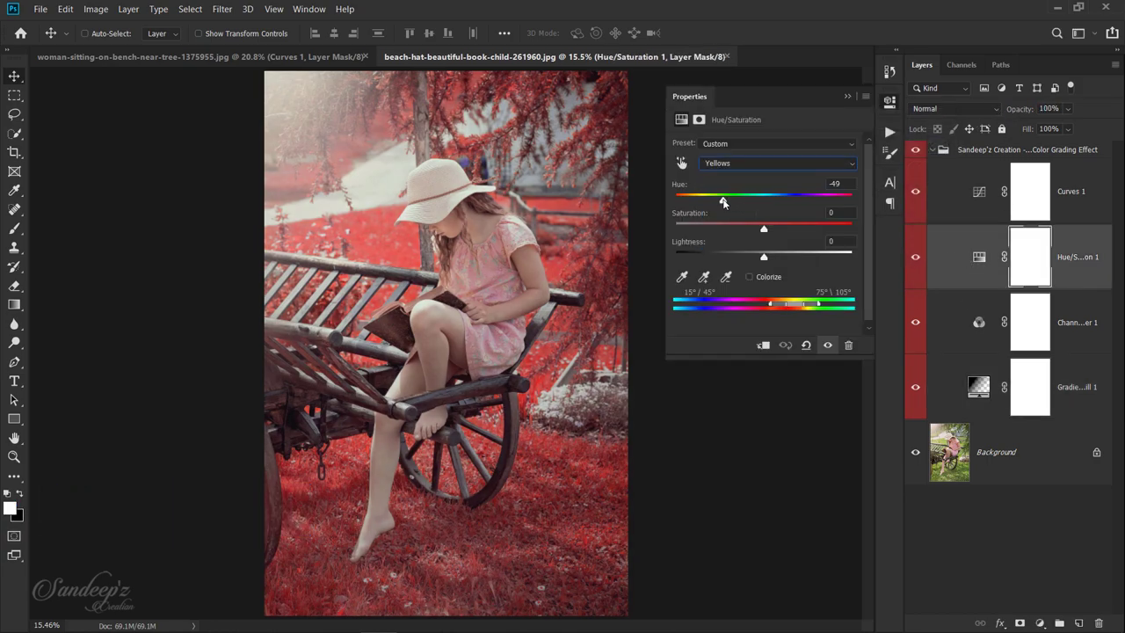
pyautogui.moveTo(722, 203); pyautogui.dragTo(725, 204)
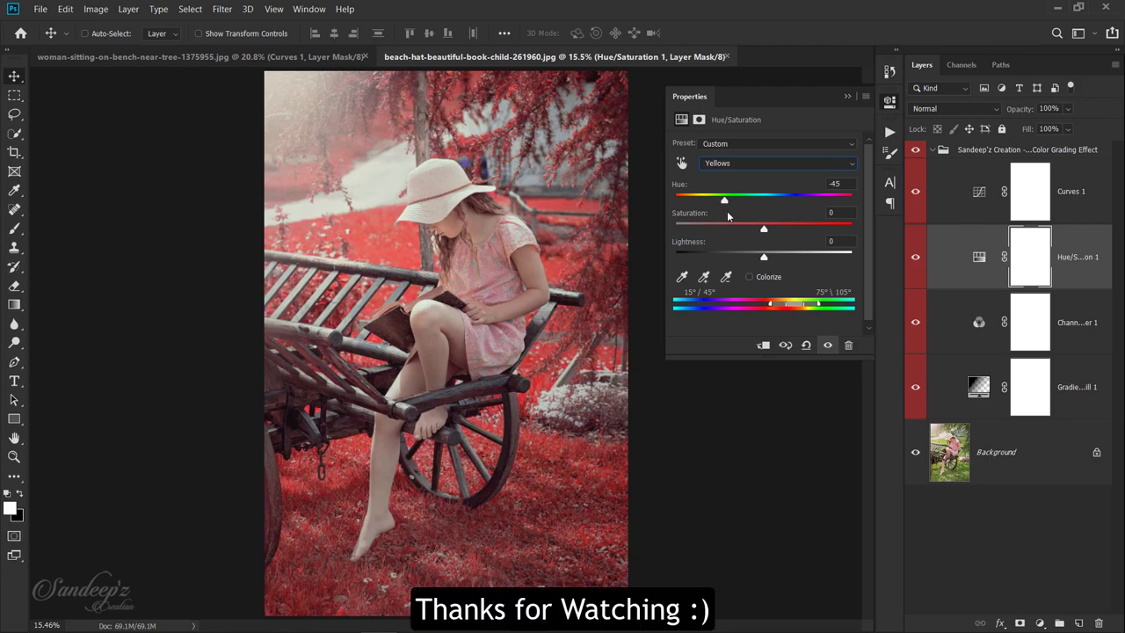
pyautogui.click(841, 211)
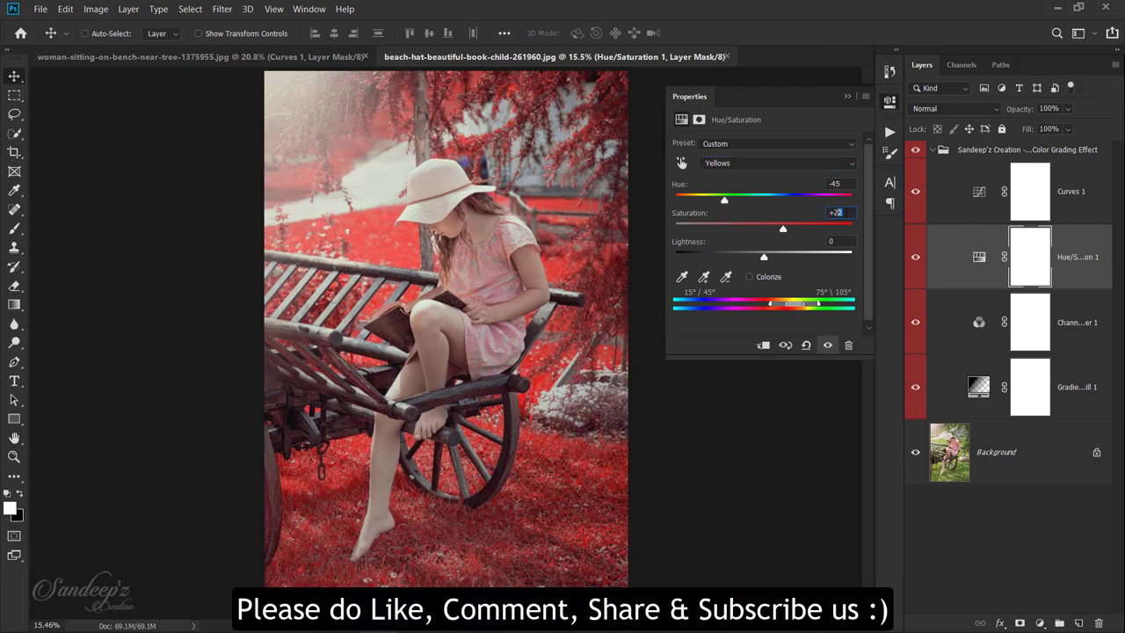
pyautogui.click(849, 96)
# Toggle the grade group's visibility on and off, ending on the original green cart photo
pyautogui.click(918, 151)
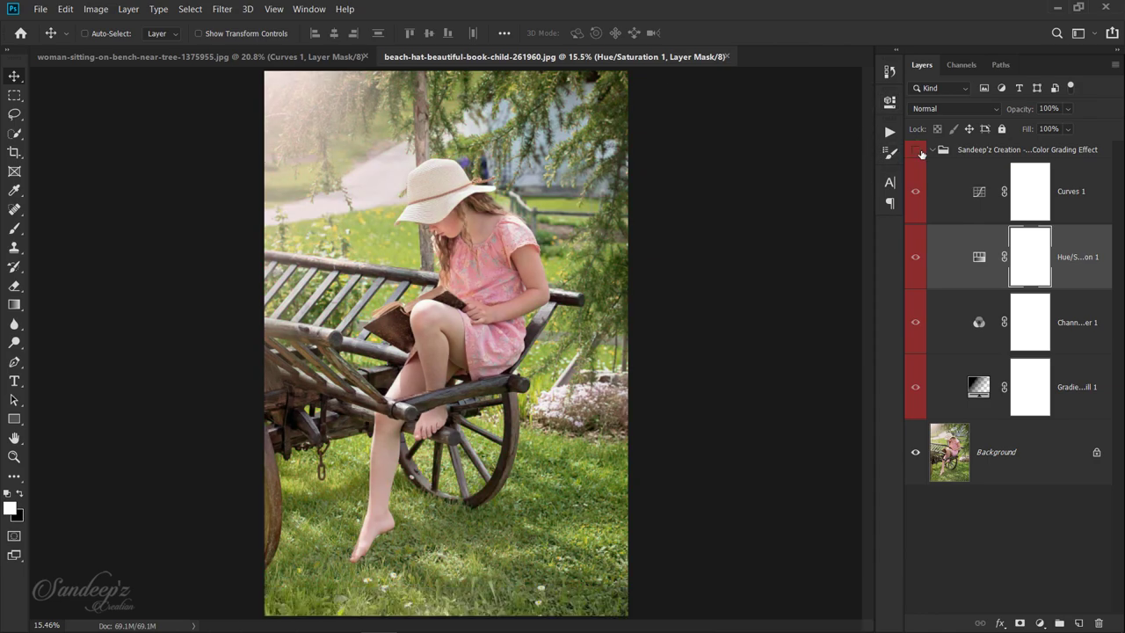
pyautogui.click(917, 151)
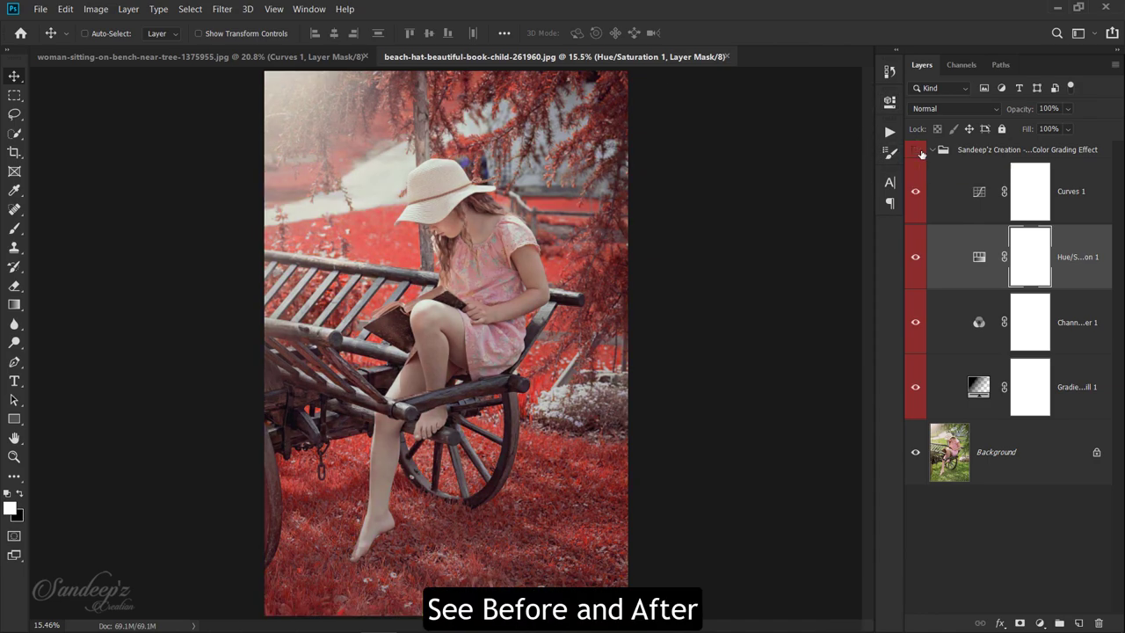
pyautogui.click(916, 151)
pyautogui.click(918, 151)
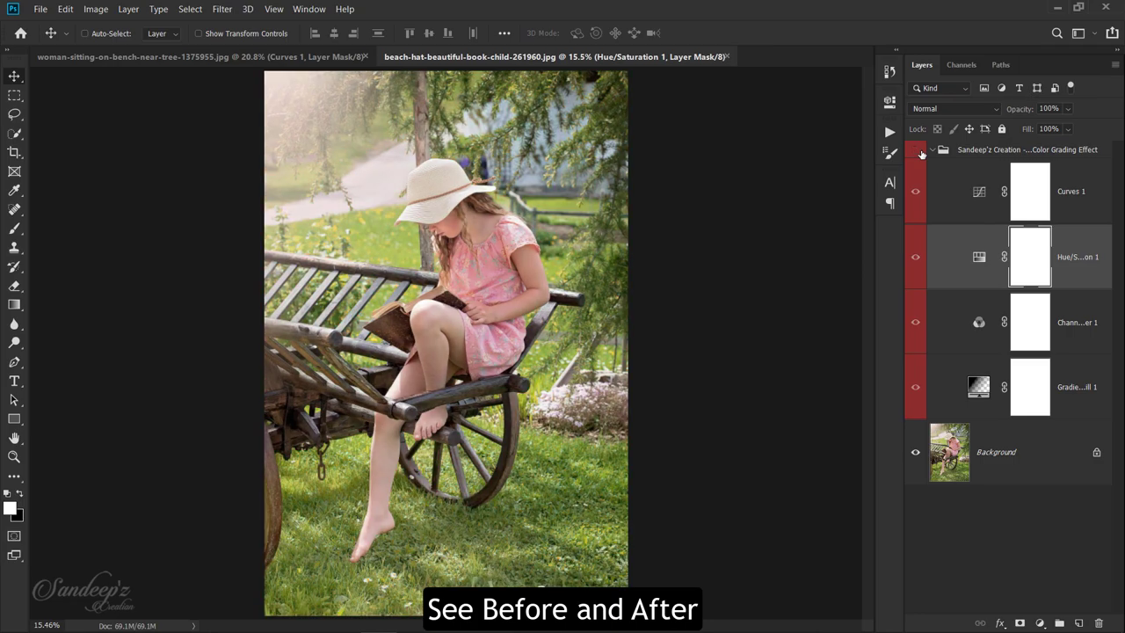